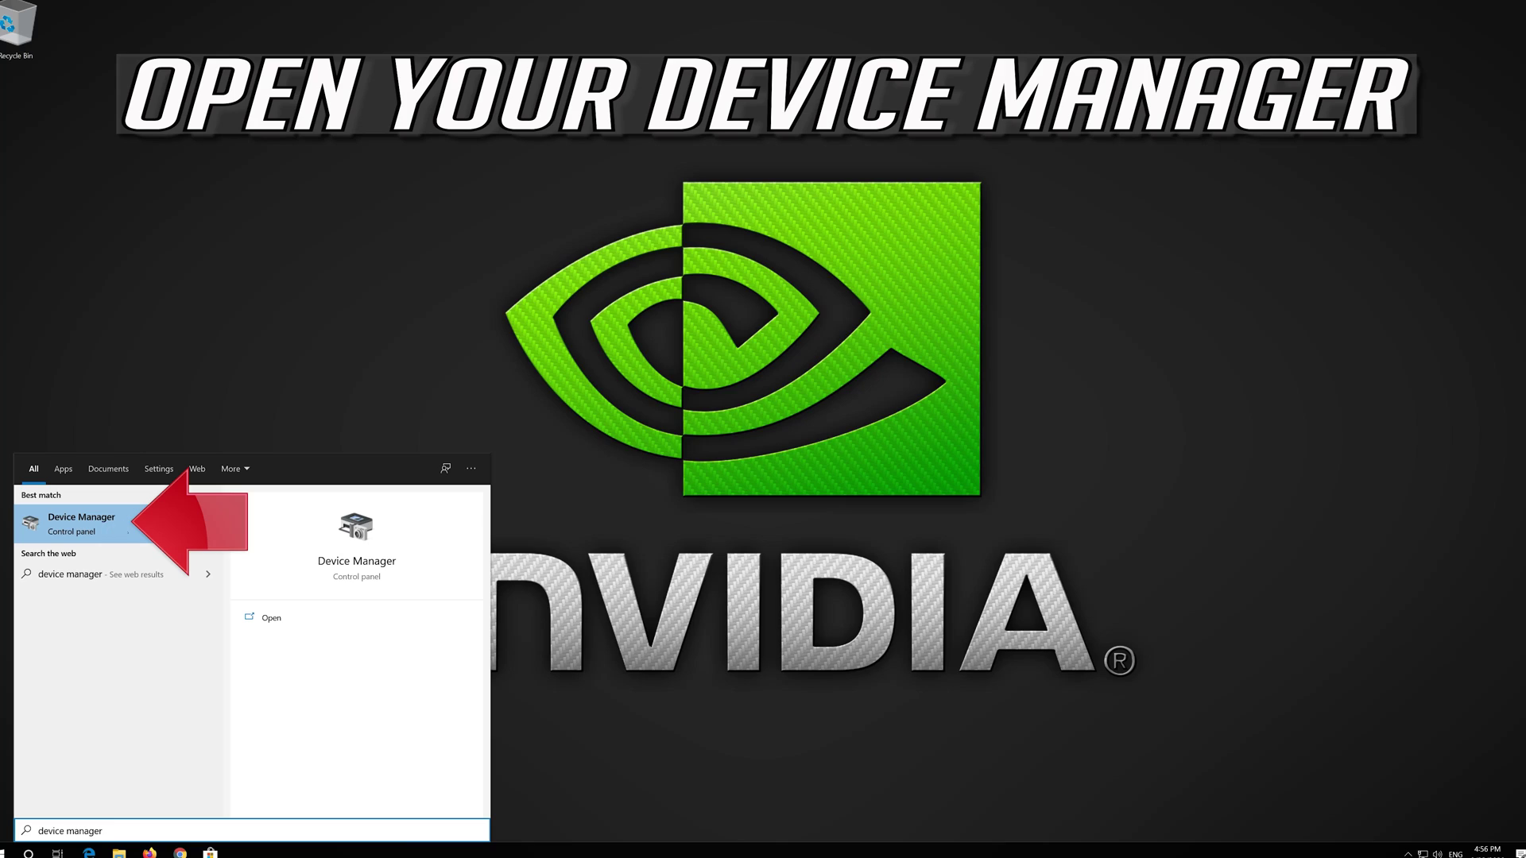
# Show the VirtualBox Graphics Adapter's driver details in Device Manager: version 5.2.30.0, Oracle Corporation
pyautogui.click(129, 526)
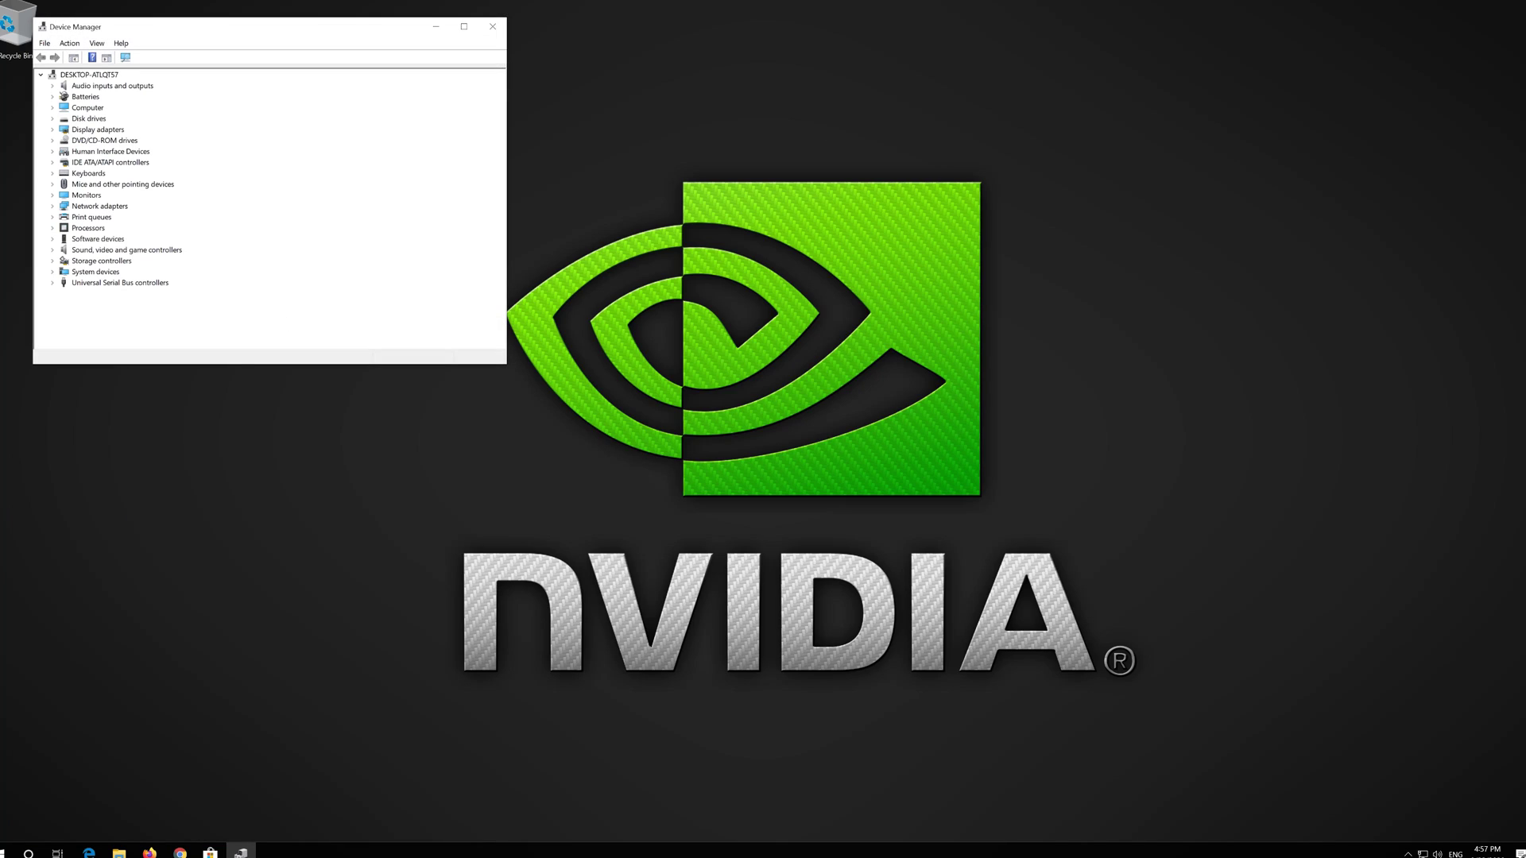
pyautogui.moveTo(271, 28); pyautogui.dragTo(735, 201)
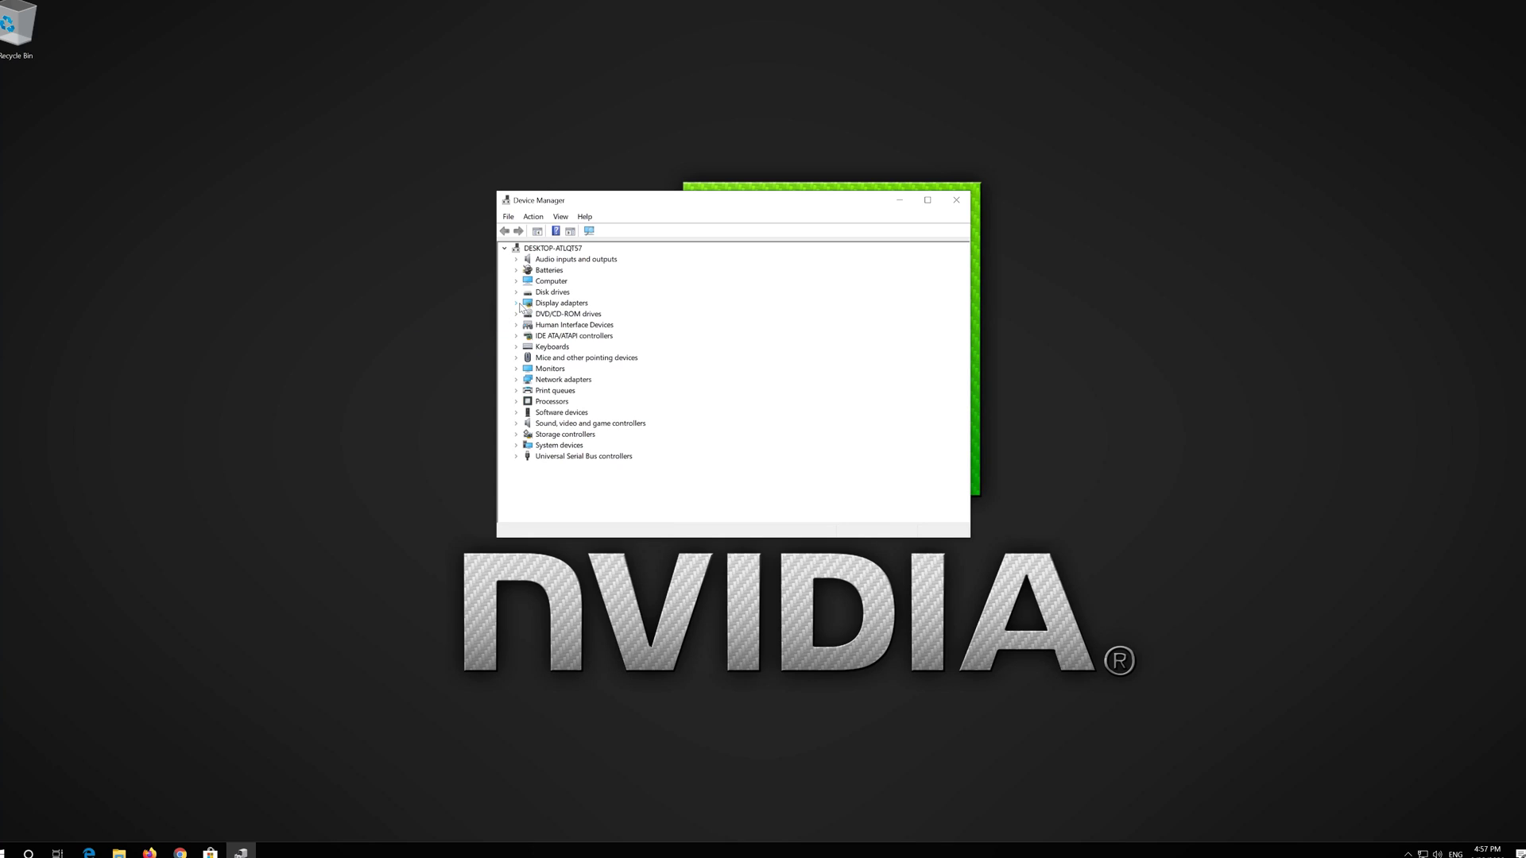
pyautogui.click(517, 305)
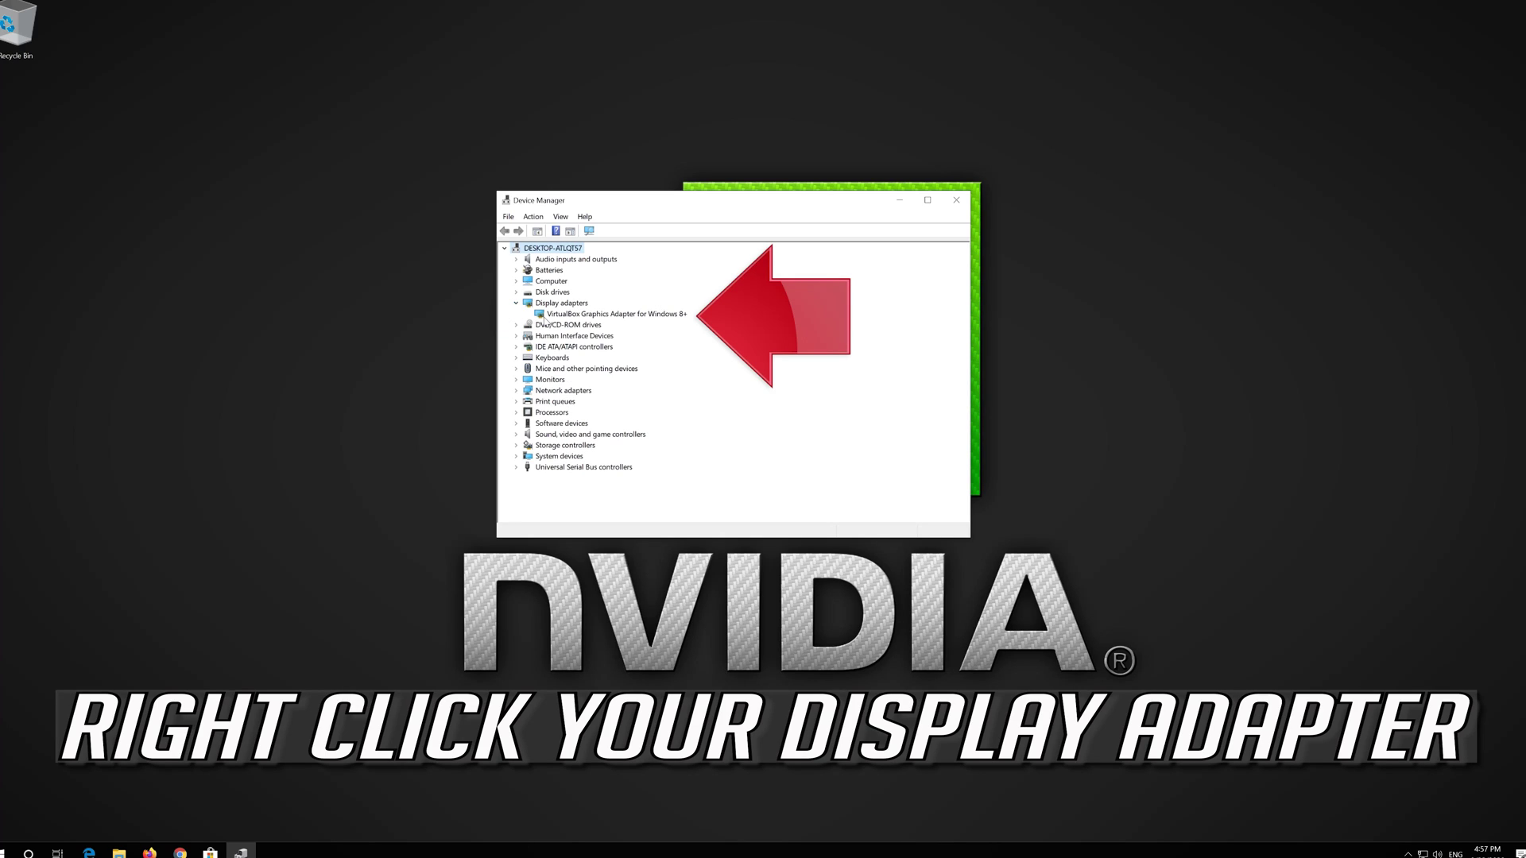
pyautogui.click(549, 316)
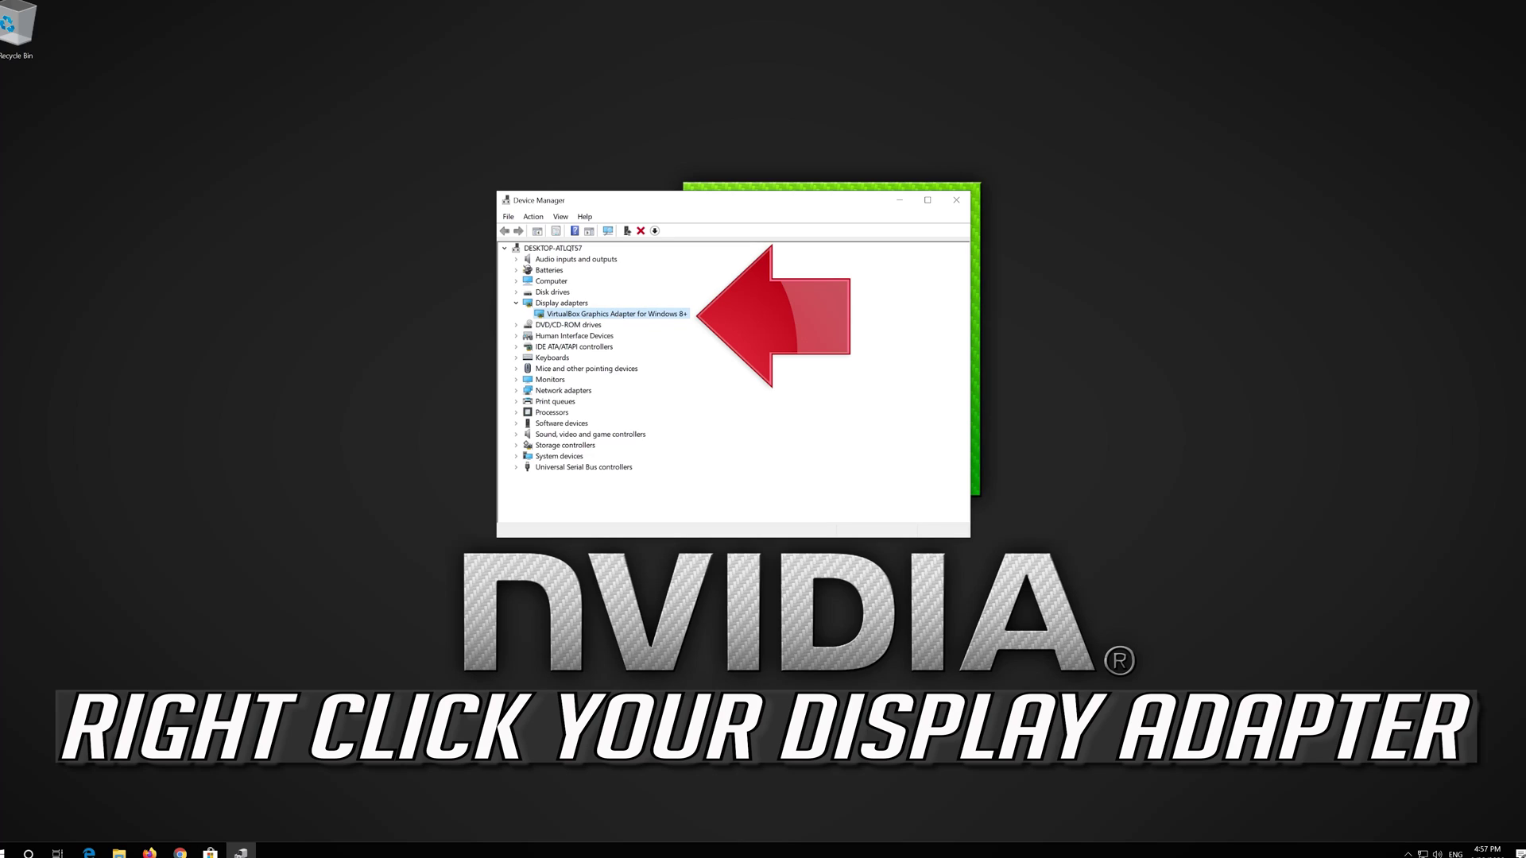
pyautogui.rightClick(641, 315)
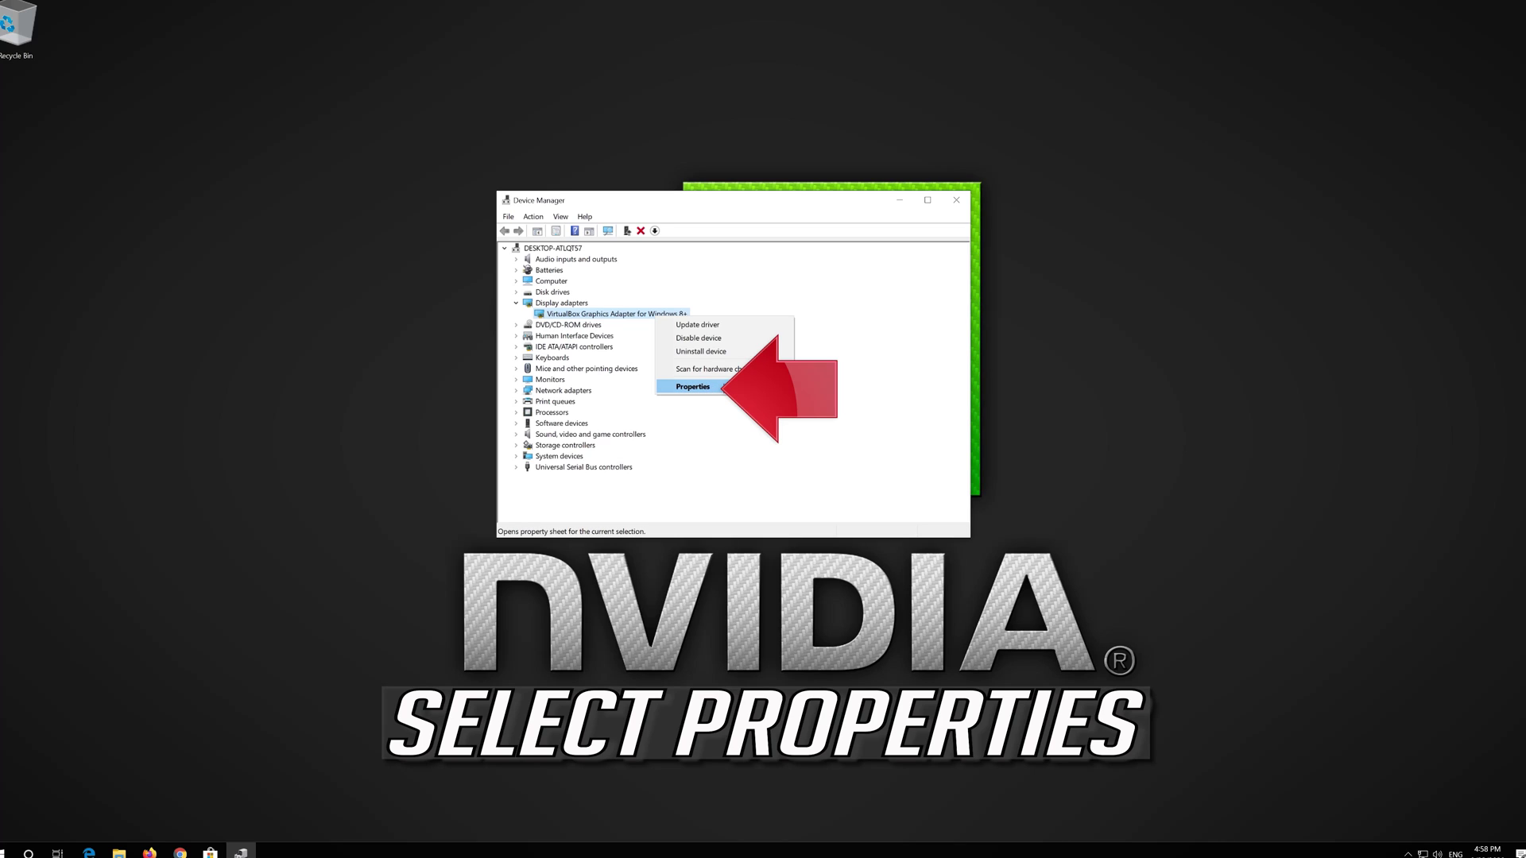
pyautogui.click(724, 386)
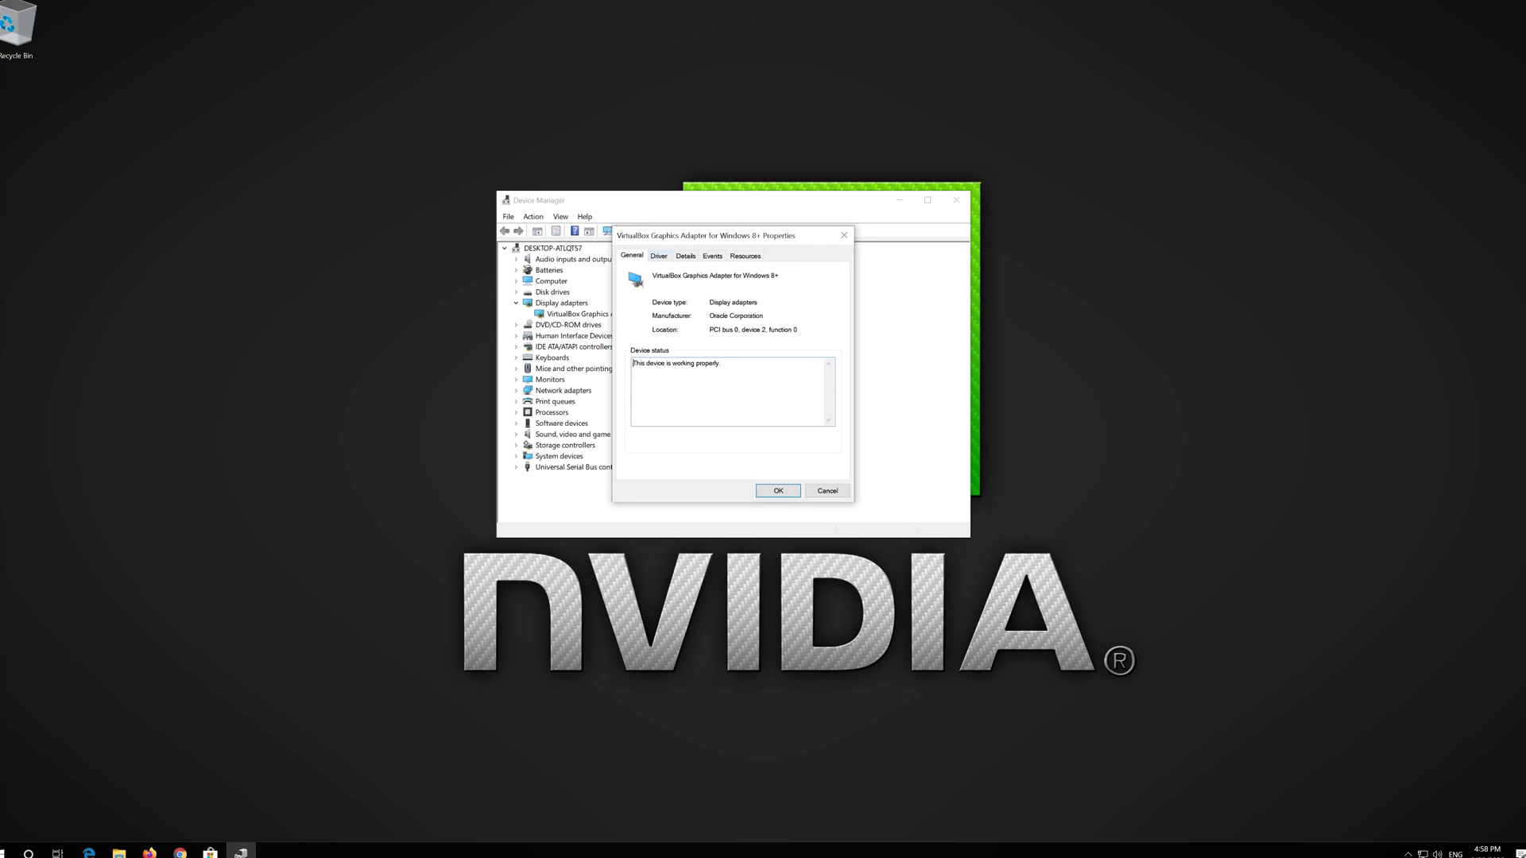
pyautogui.click(658, 257)
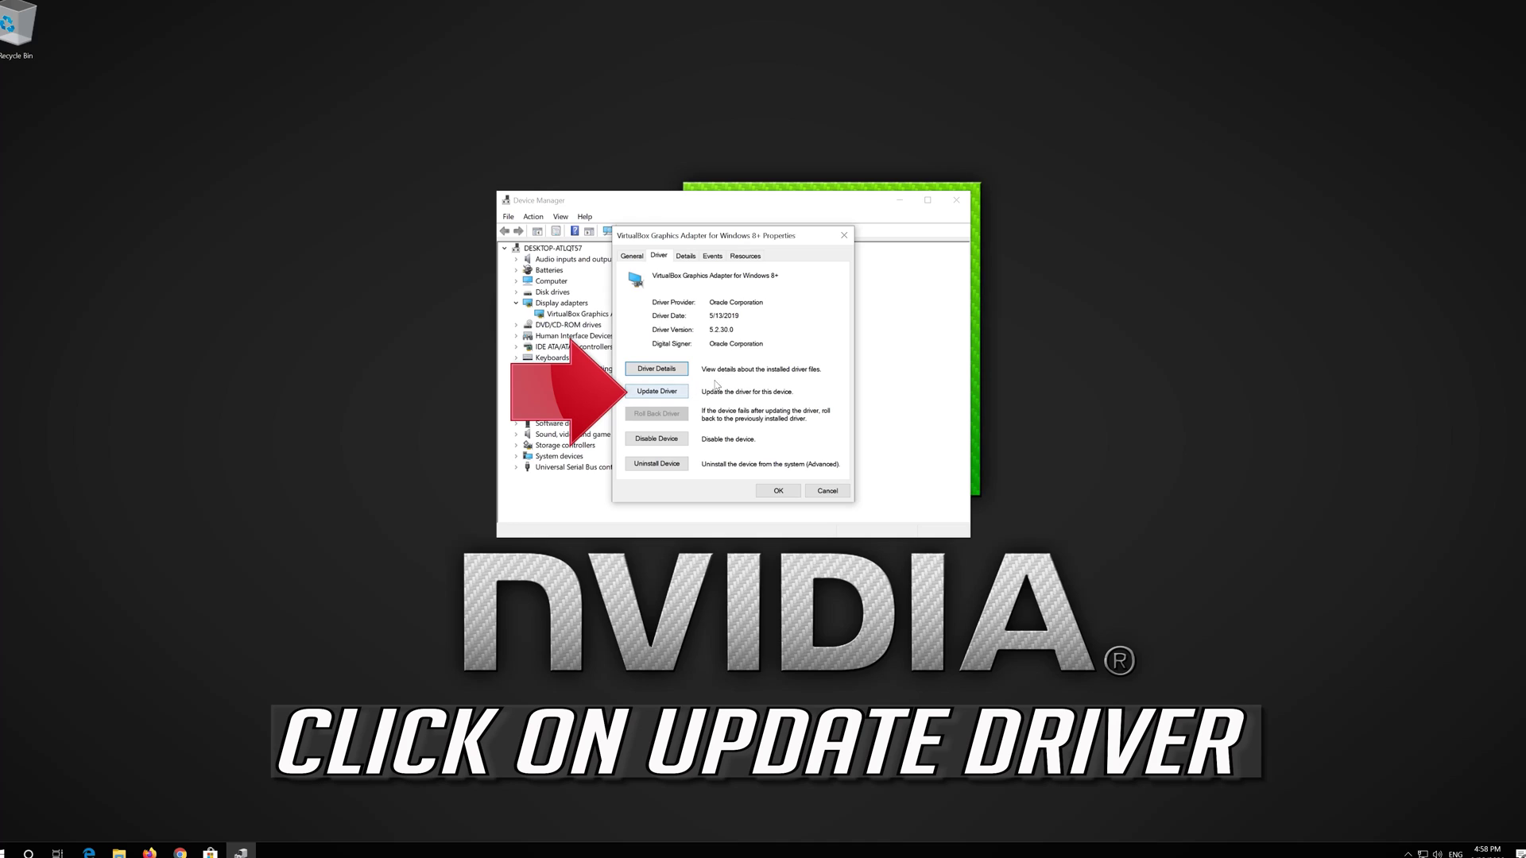
# Run Update Driver on the VirtualBox adapter with an automatic search for driver software
pyautogui.click(658, 392)
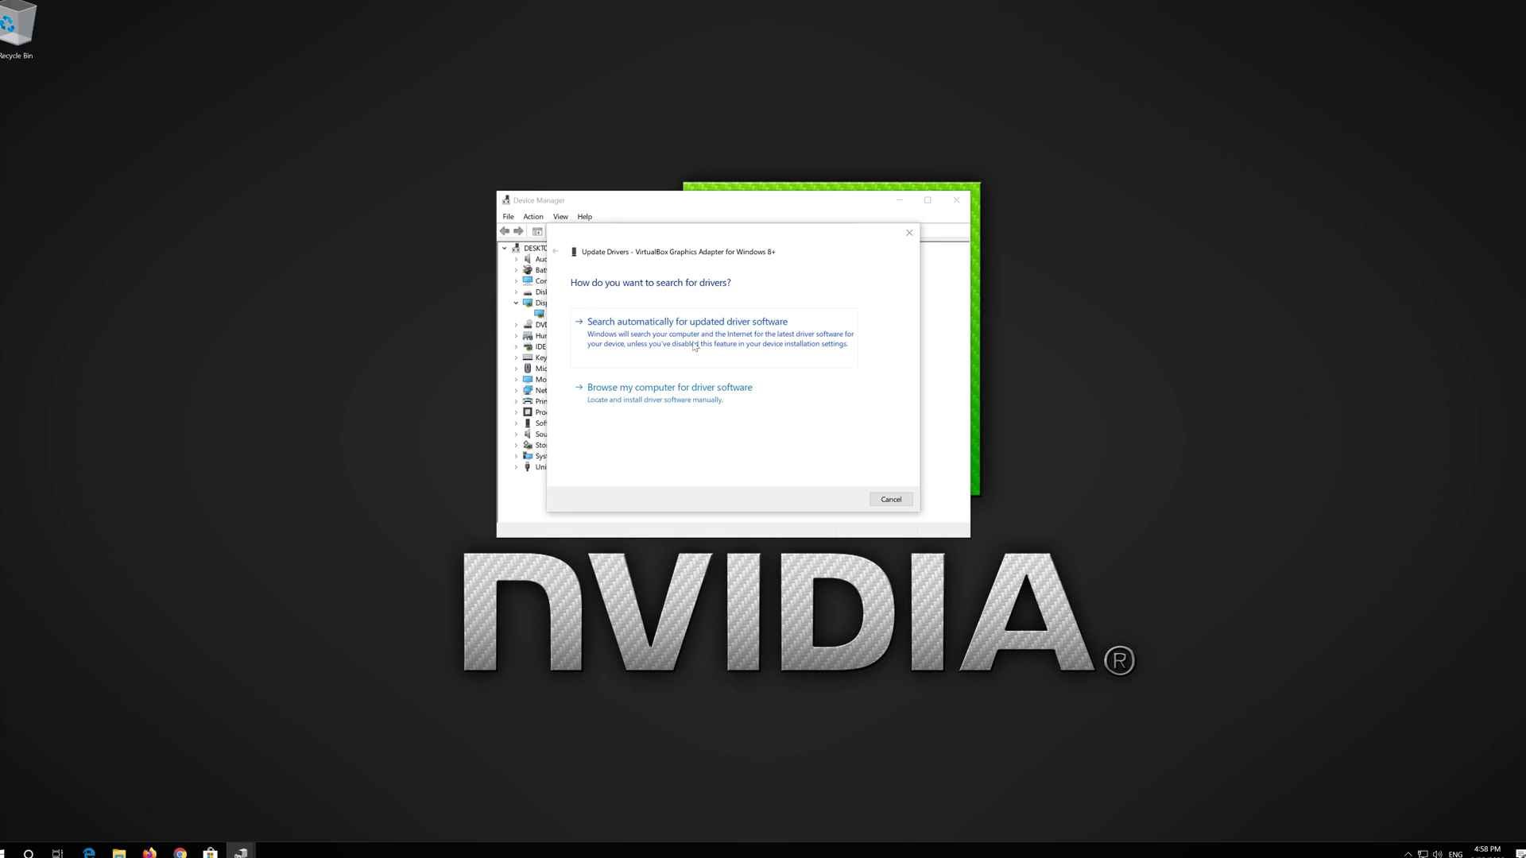
pyautogui.click(693, 346)
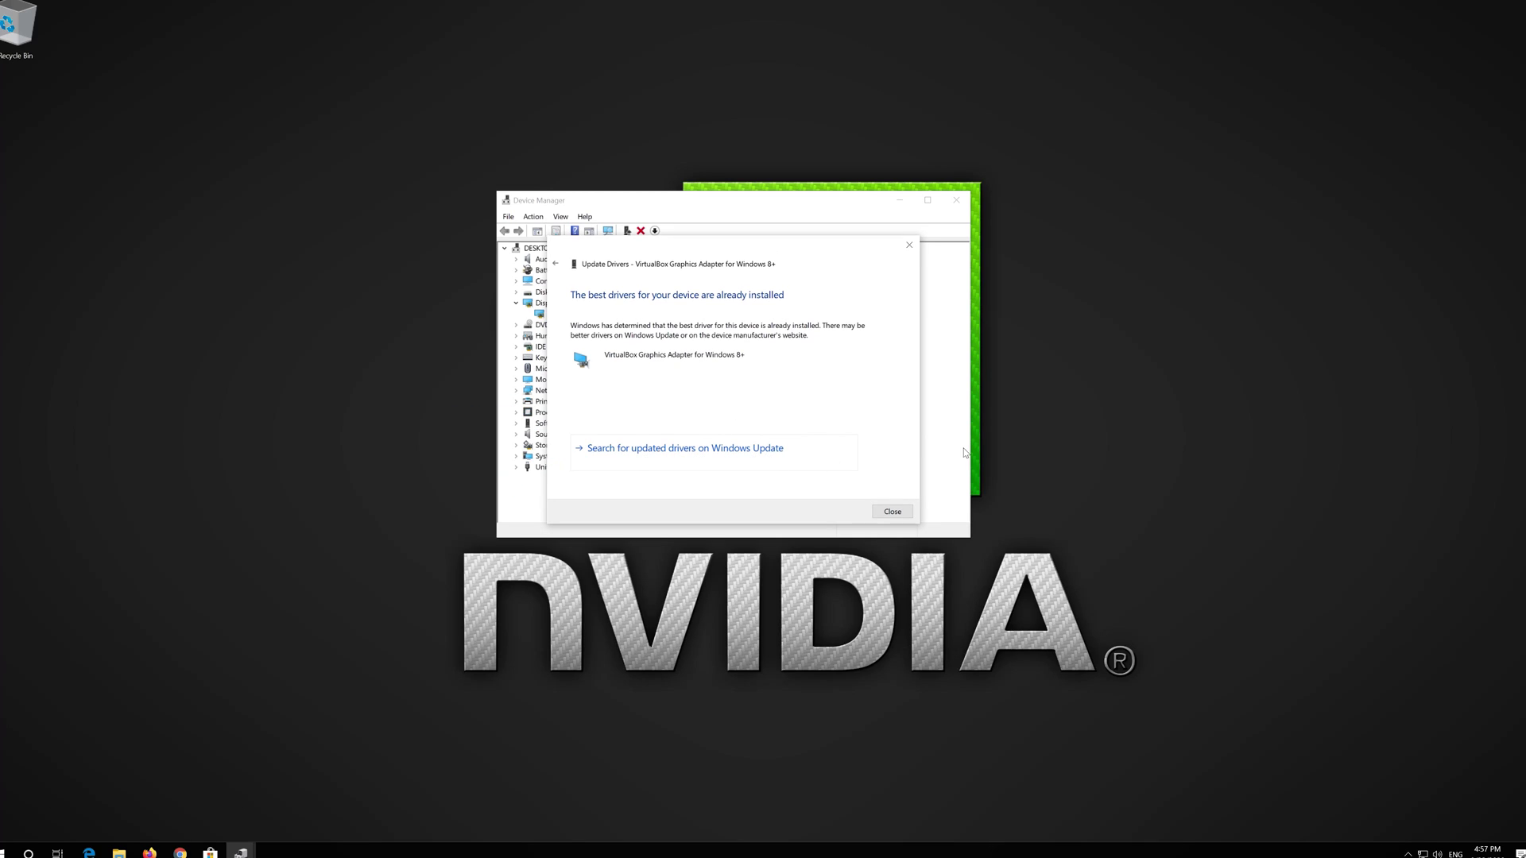
# Go from the driver wizard to Windows Update and start checking for new updates
pyautogui.click(668, 450)
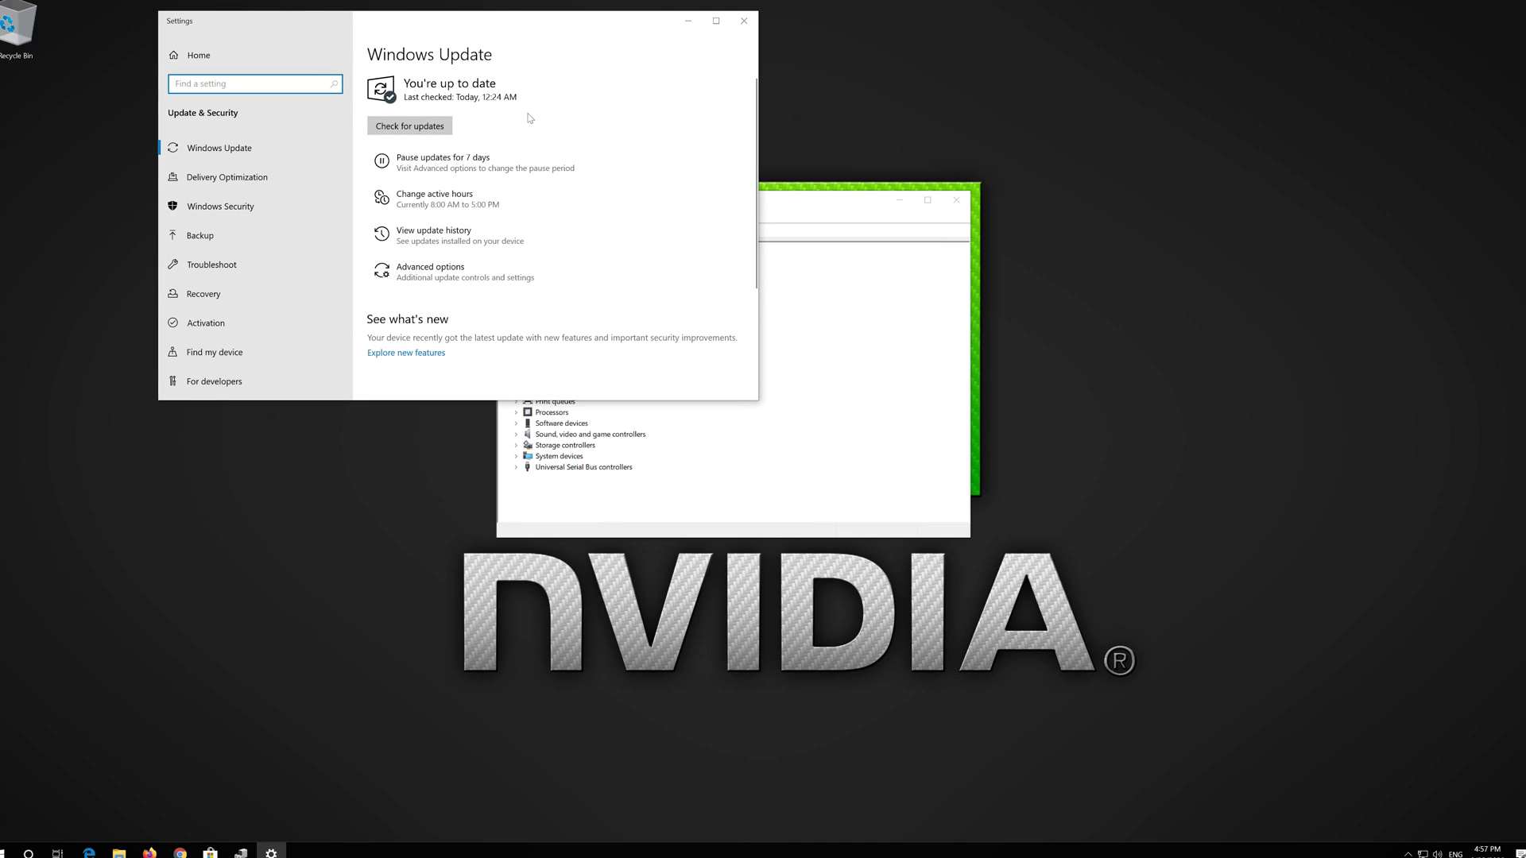
pyautogui.moveTo(520, 24); pyautogui.dragTo(798, 172)
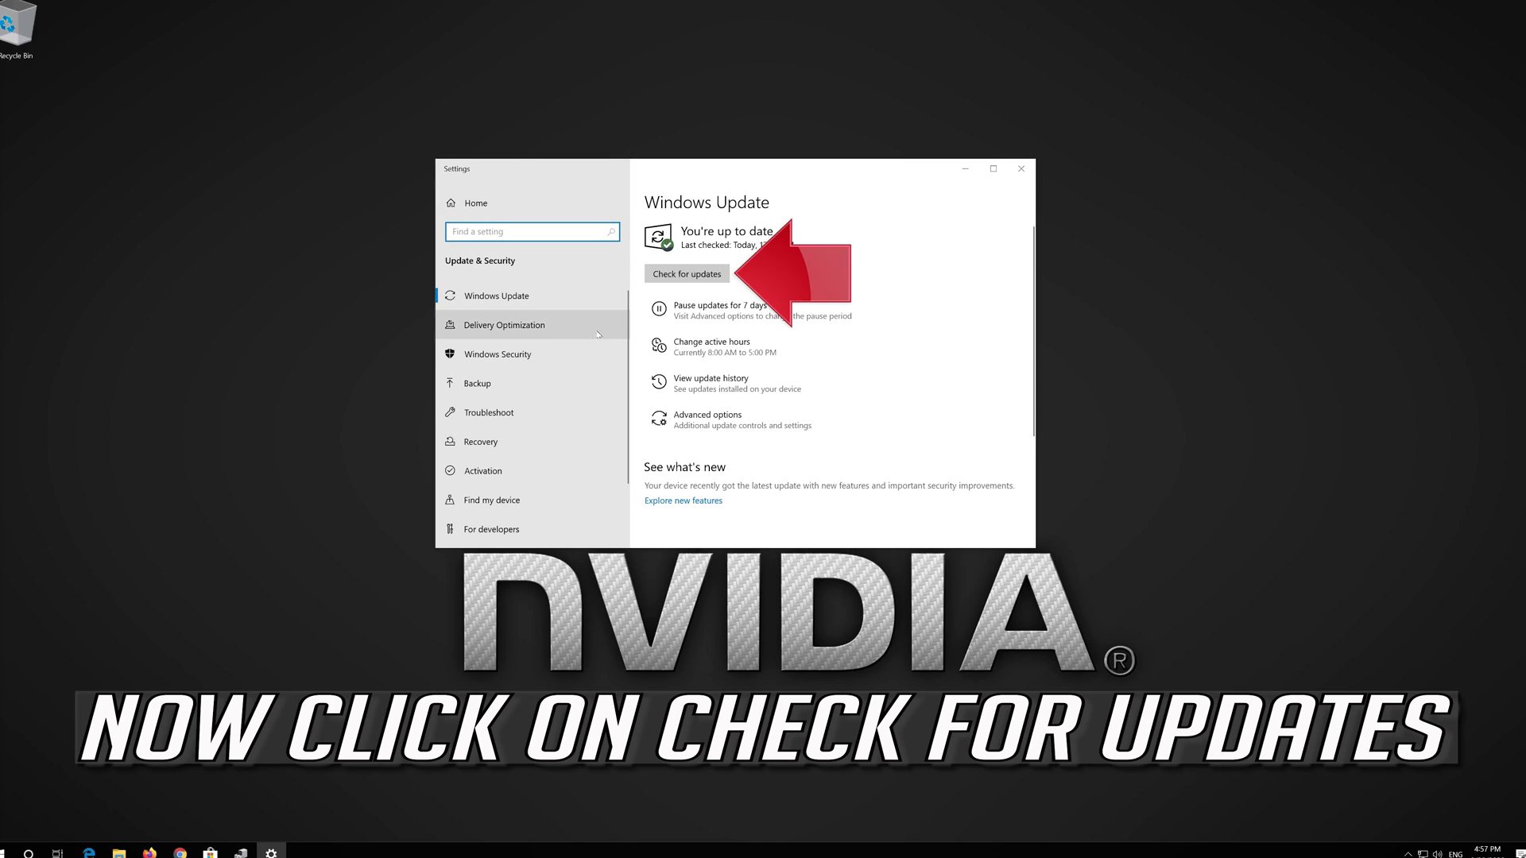
pyautogui.click(686, 274)
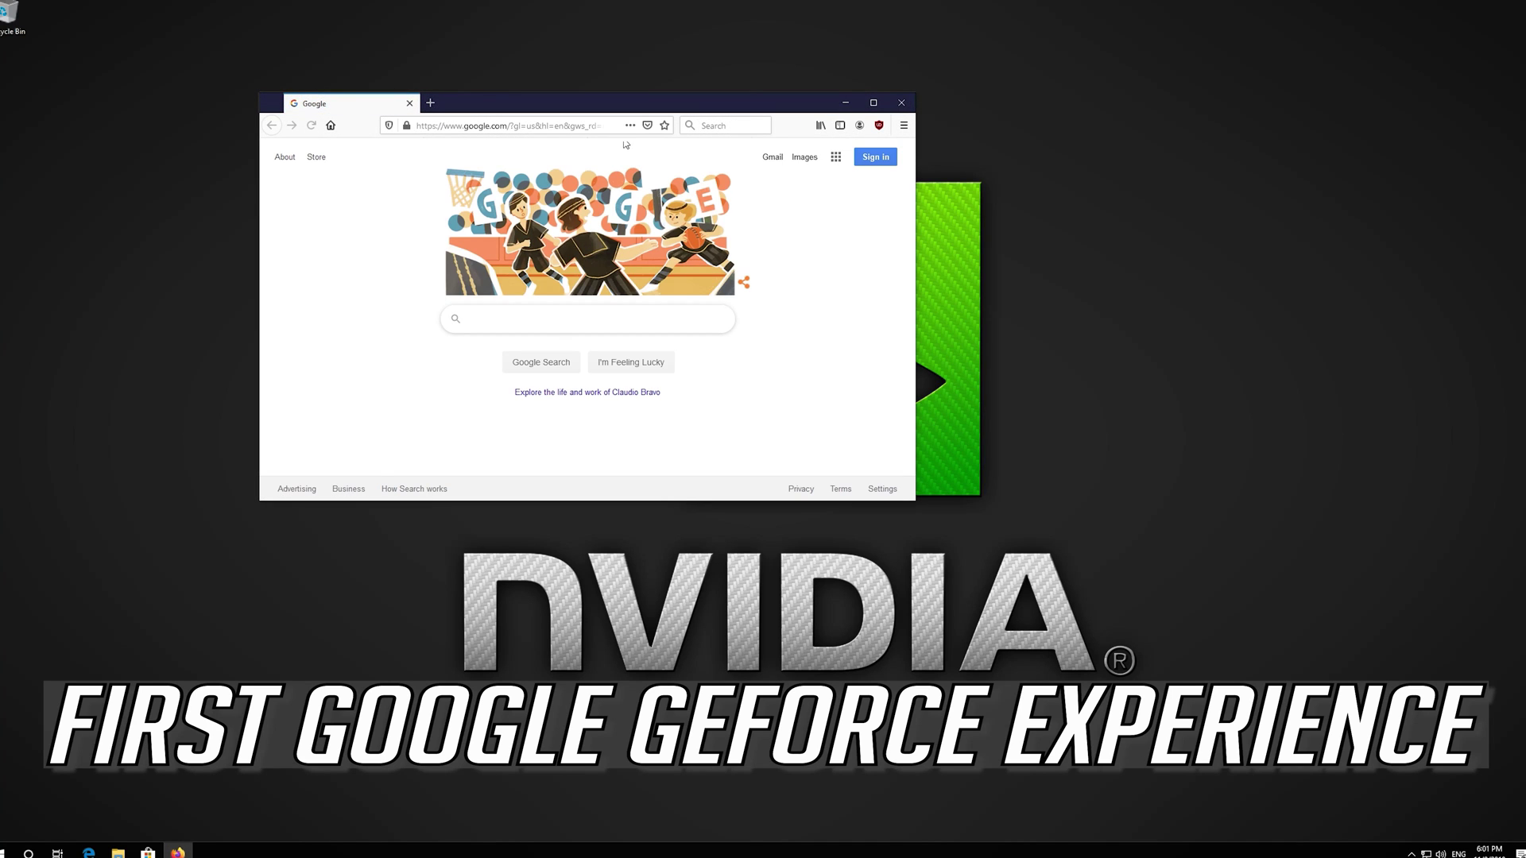
# Search Google for 'geforce experience' and open the GeForce Experience - Nvidia result
pyautogui.moveTo(636, 110); pyautogui.dragTo(747, 211)
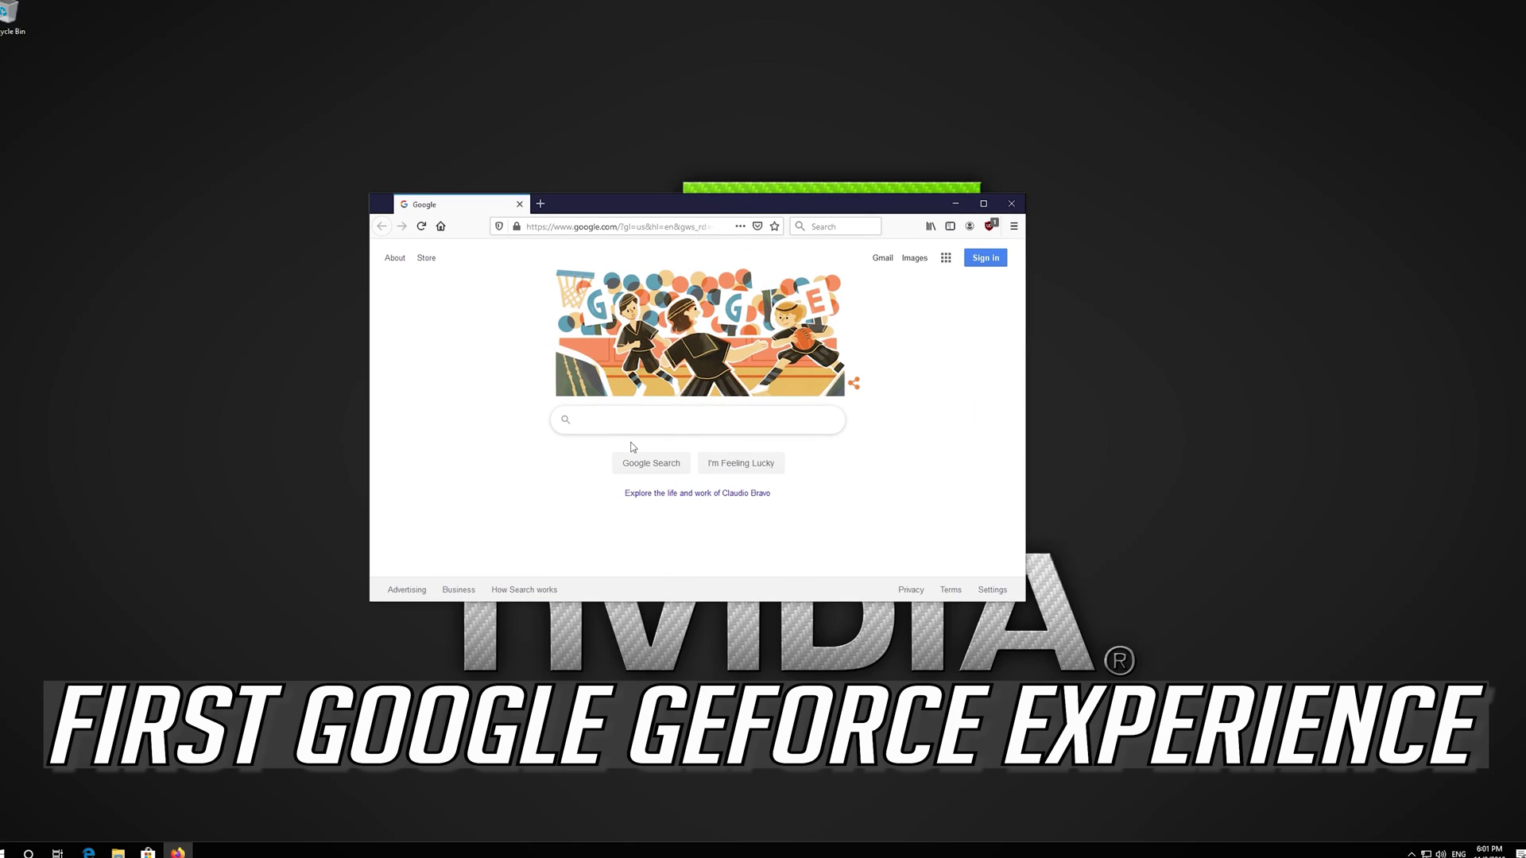
pyautogui.write('geforce ')
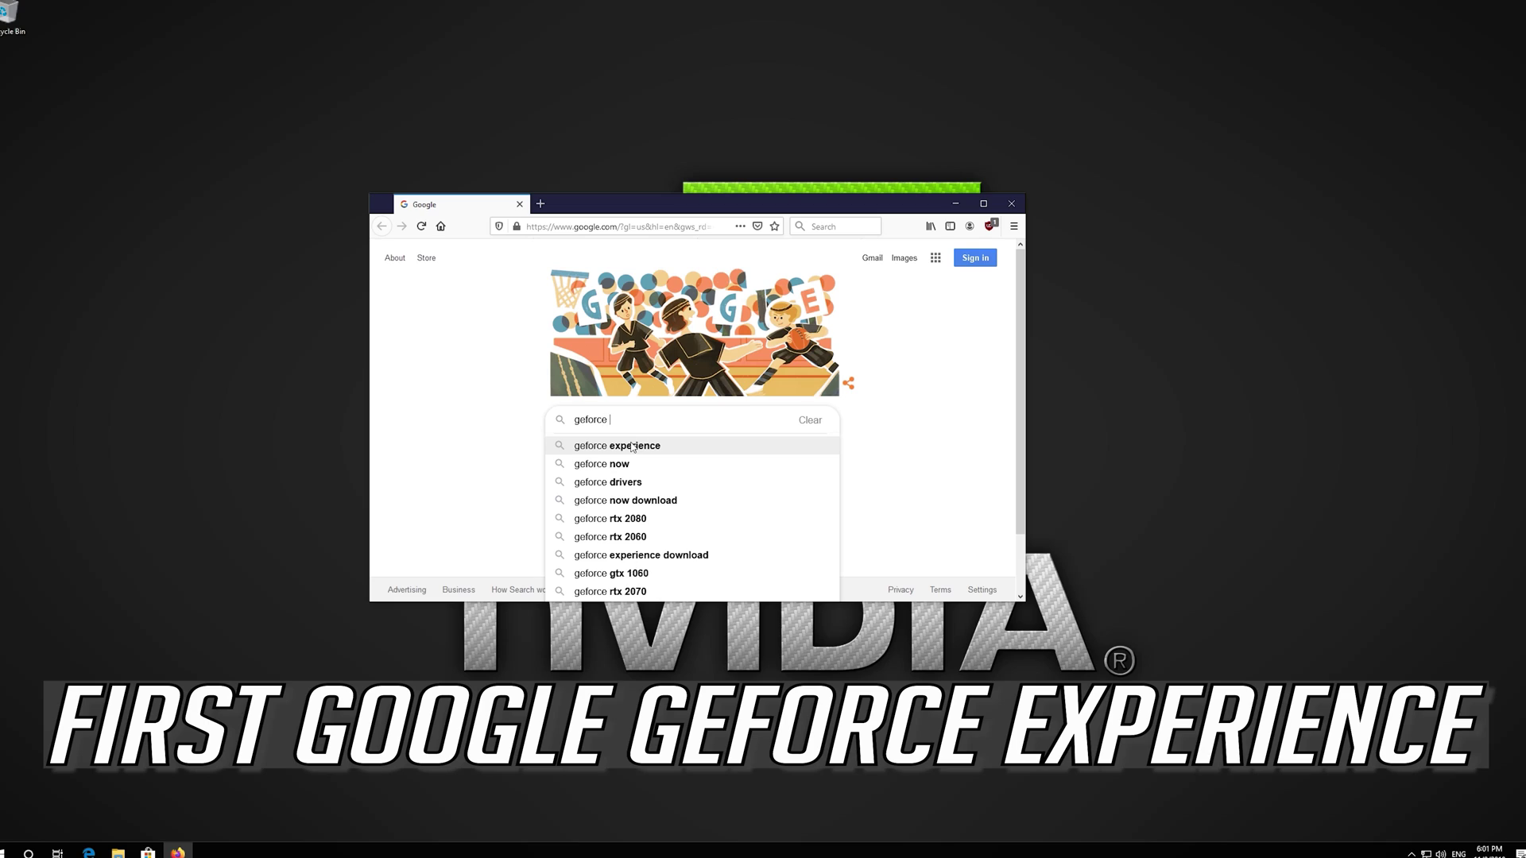
pyautogui.write('exper')
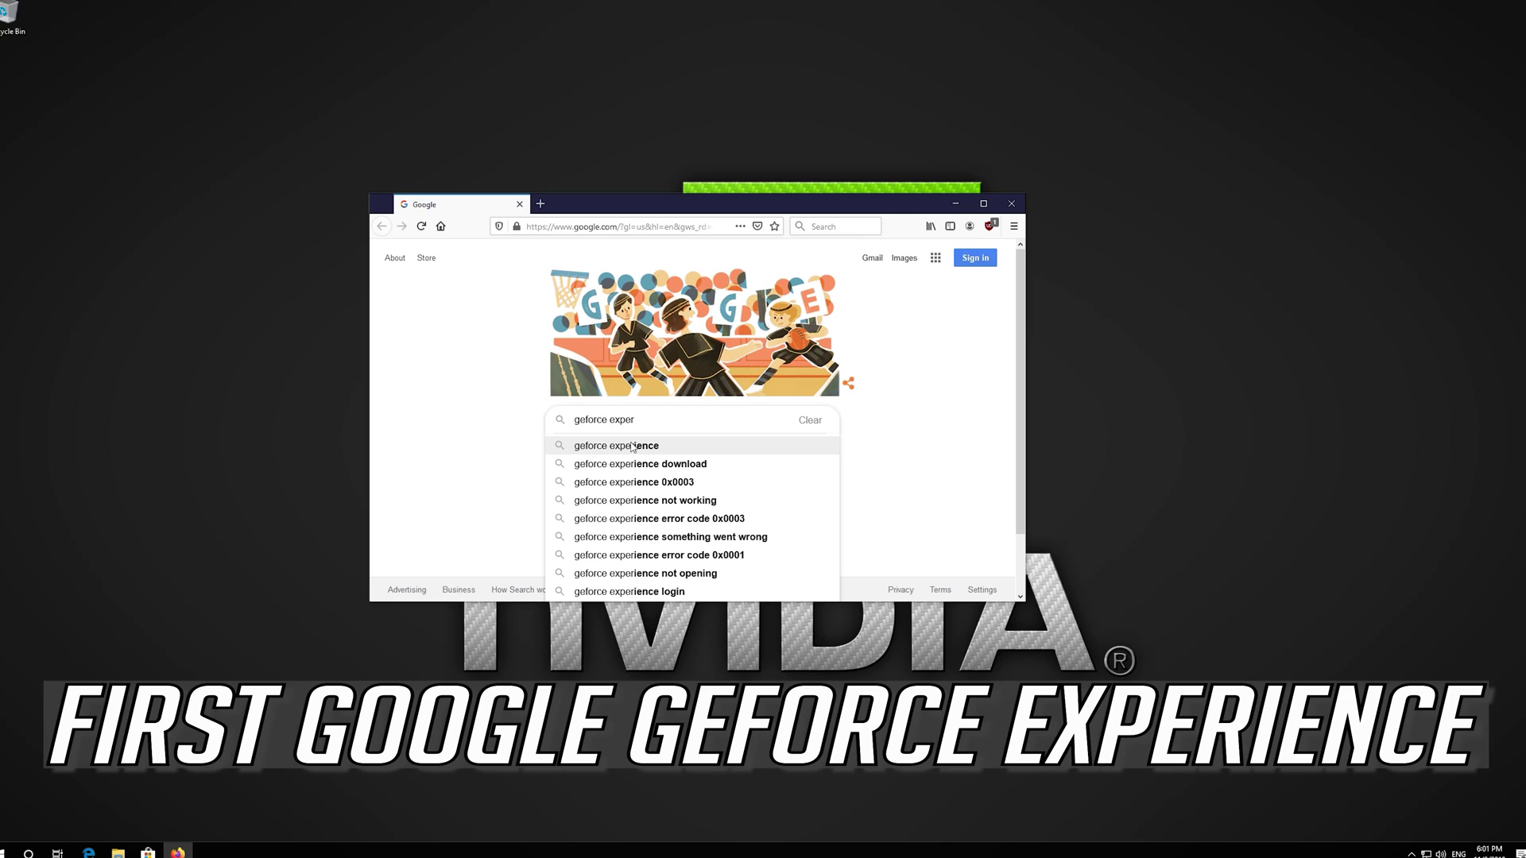
pyautogui.write('ience')
pyautogui.click(632, 446)
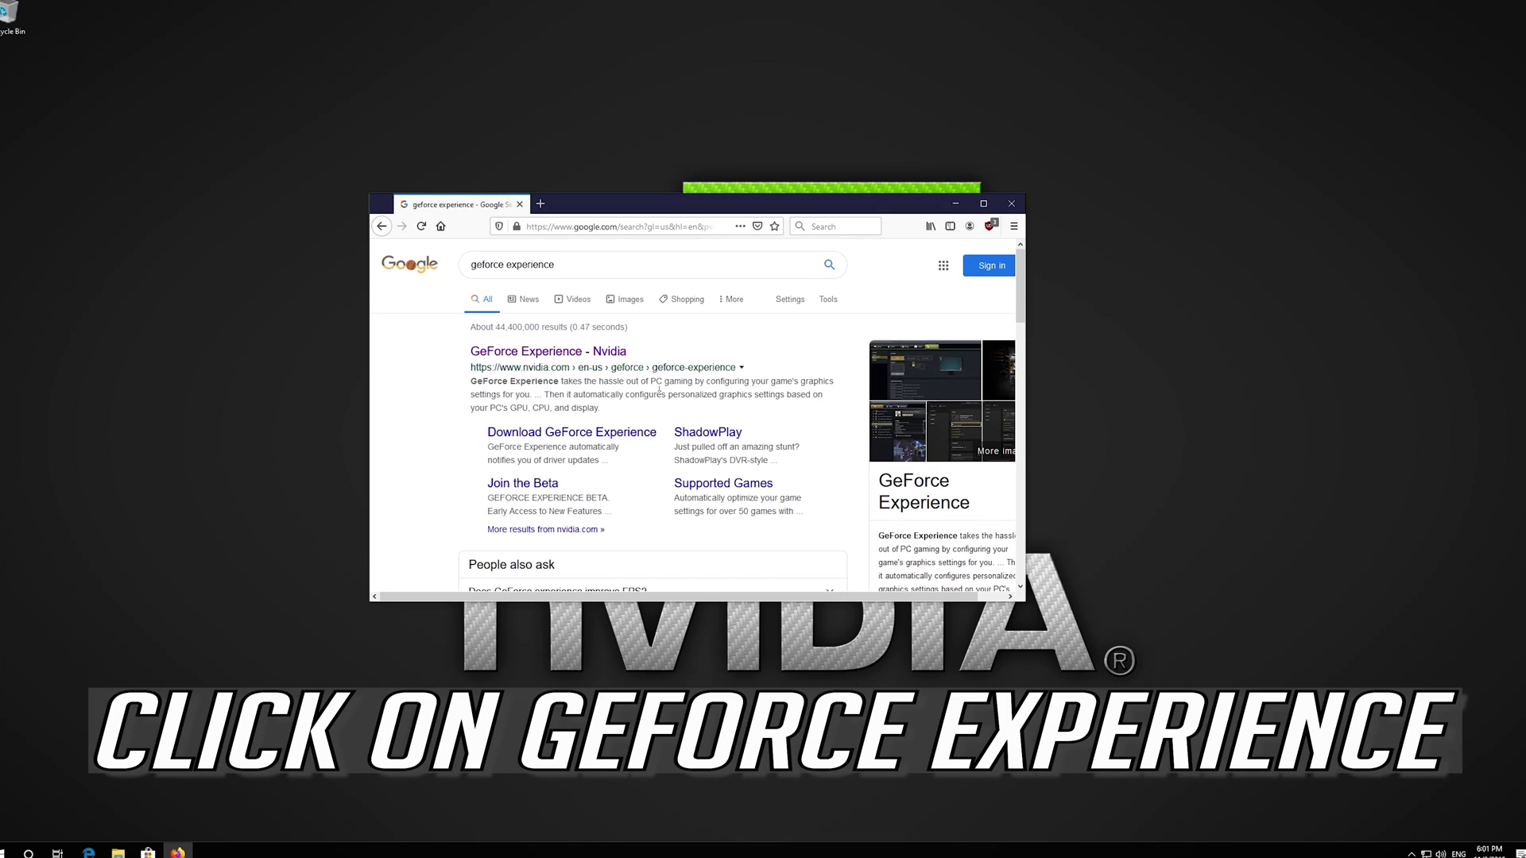
pyautogui.click(570, 352)
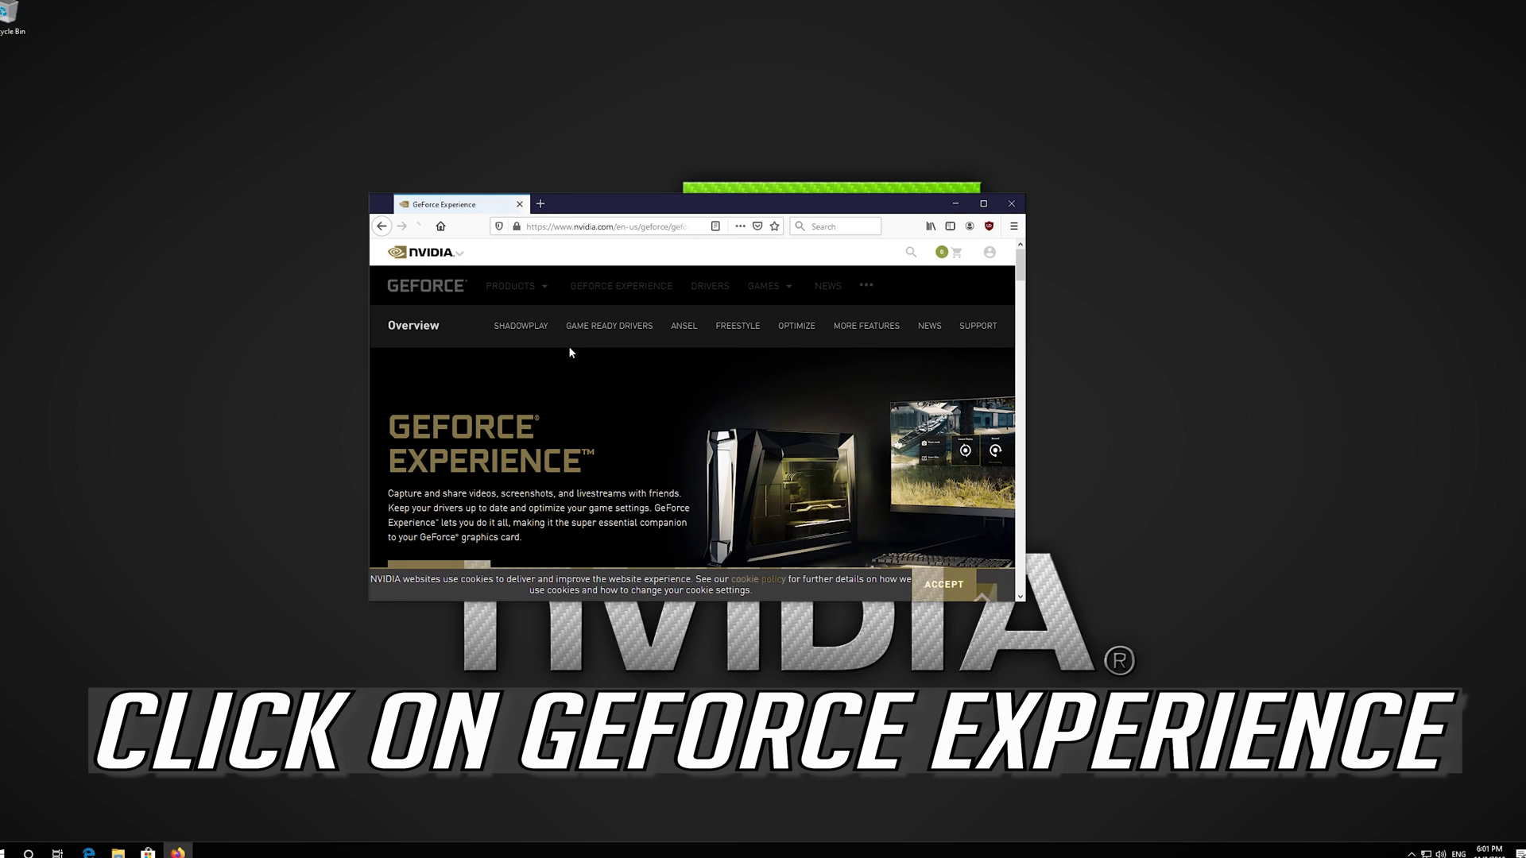
# Download and save GeForce_Experience_v3.20.1.57.exe (116 MB), confirming completion in the Downloads panel
pyautogui.scroll(-3, 569, 352)
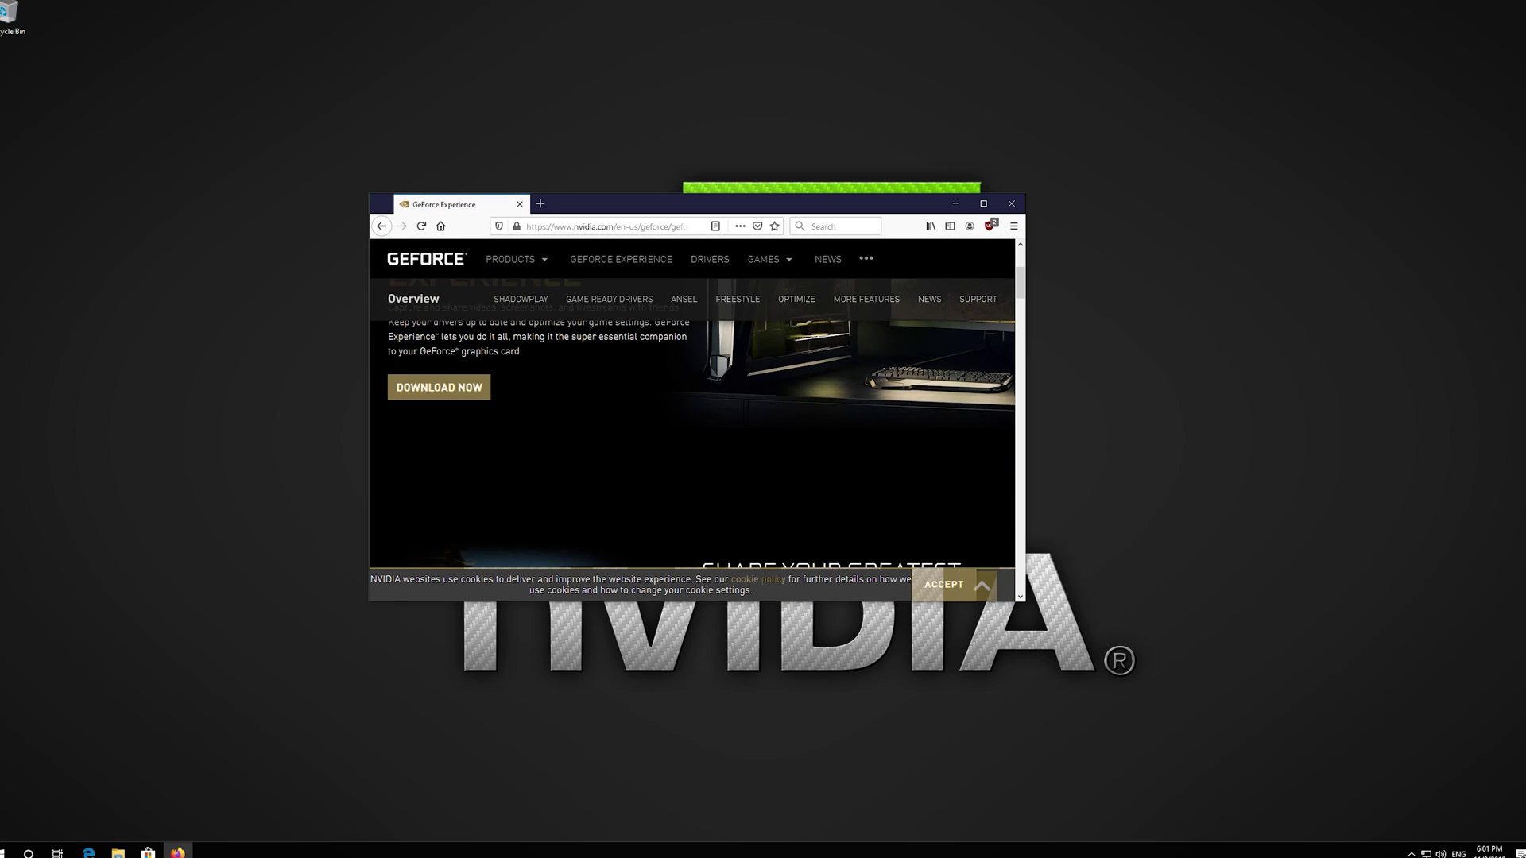
pyautogui.click(435, 389)
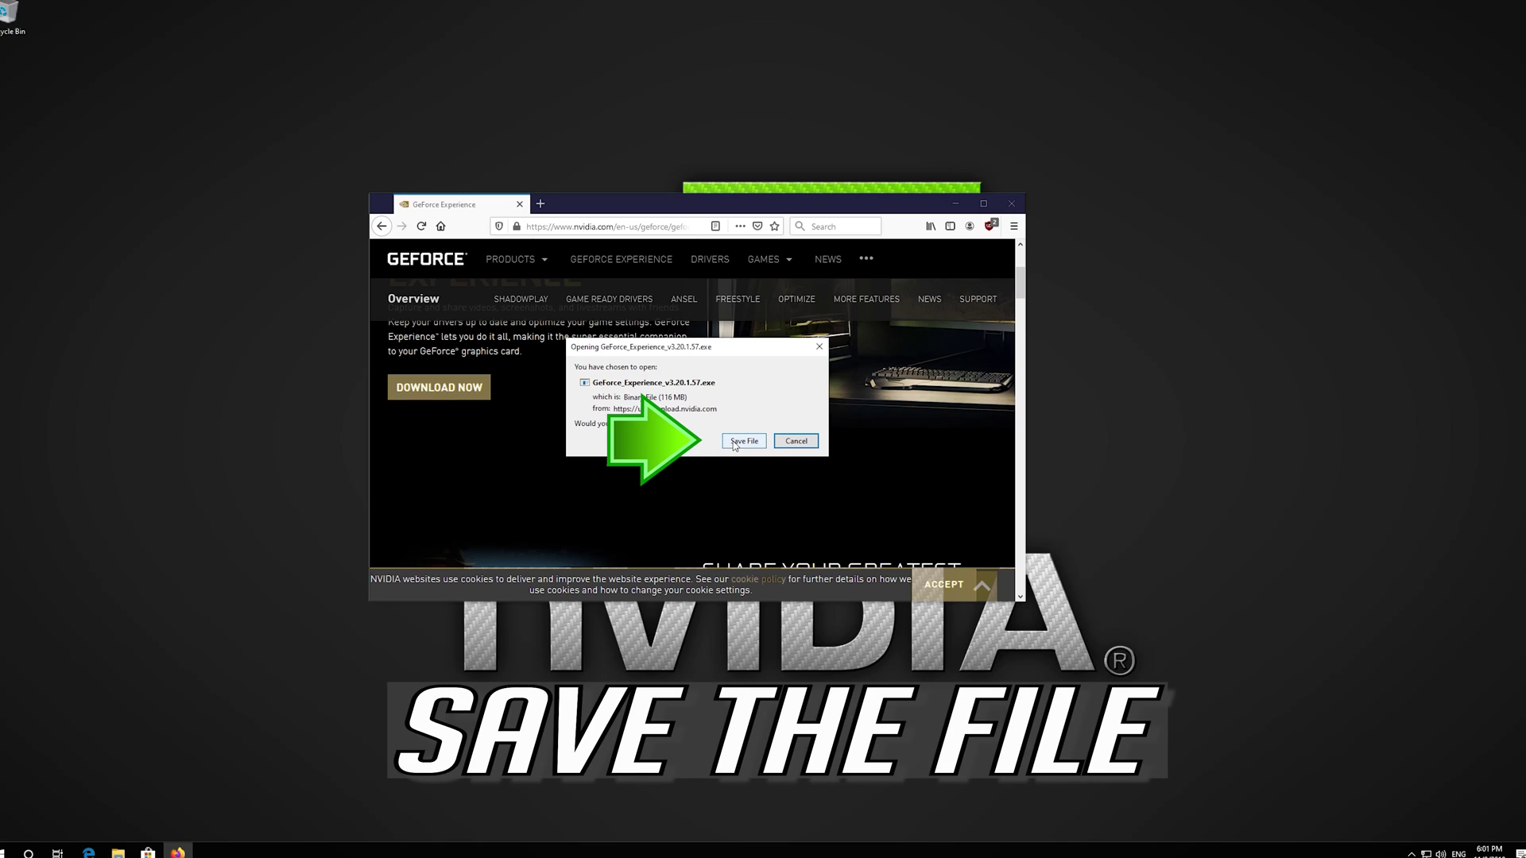
pyautogui.click(734, 442)
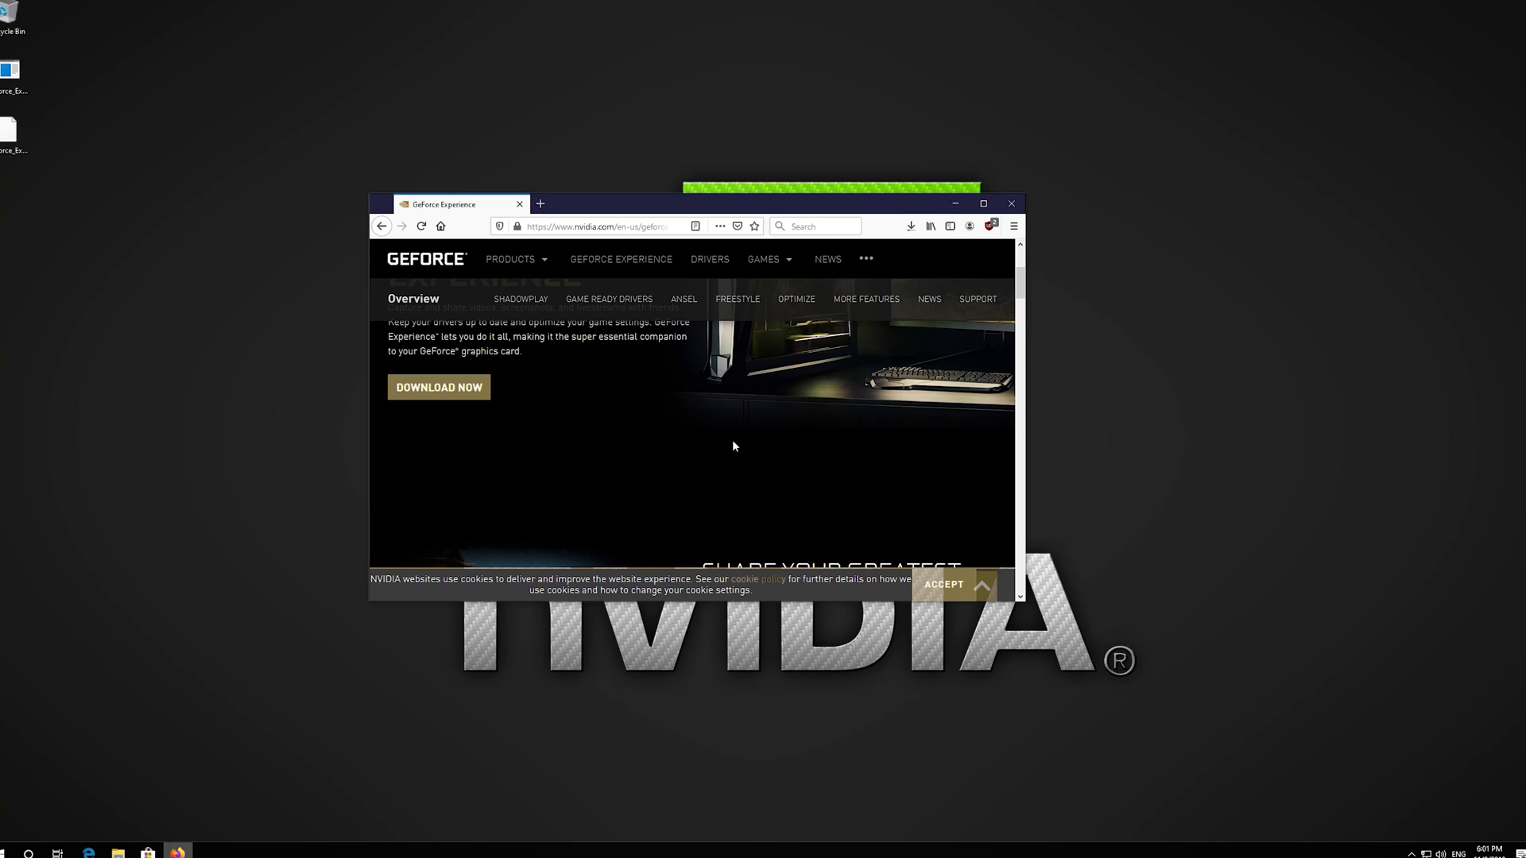
pyautogui.click(910, 228)
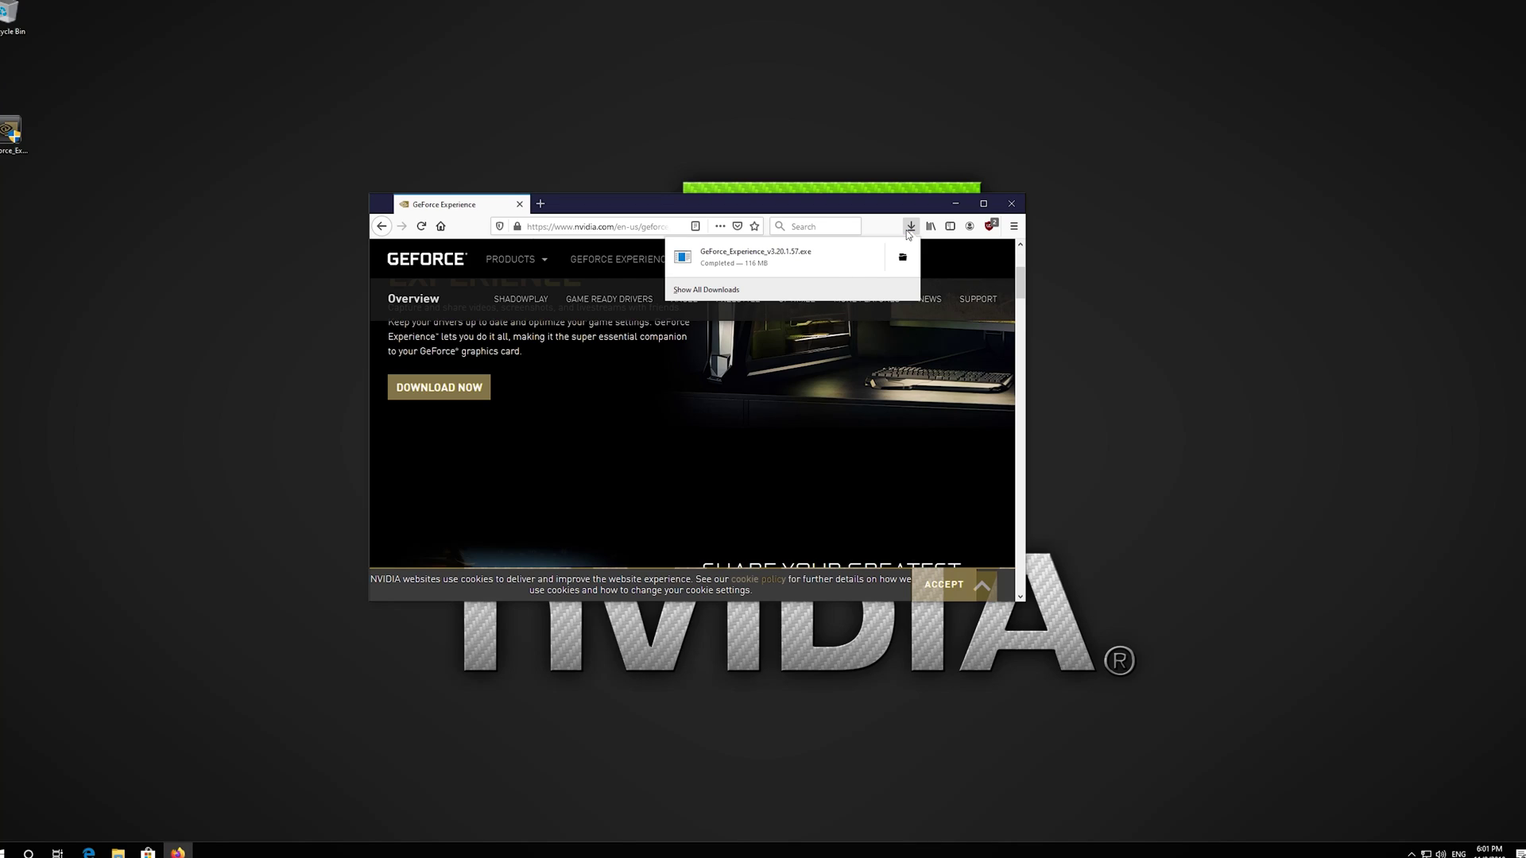
# Close Firefox and run the desktop GeForce Experience installer with administrator permission
pyautogui.click(1011, 204)
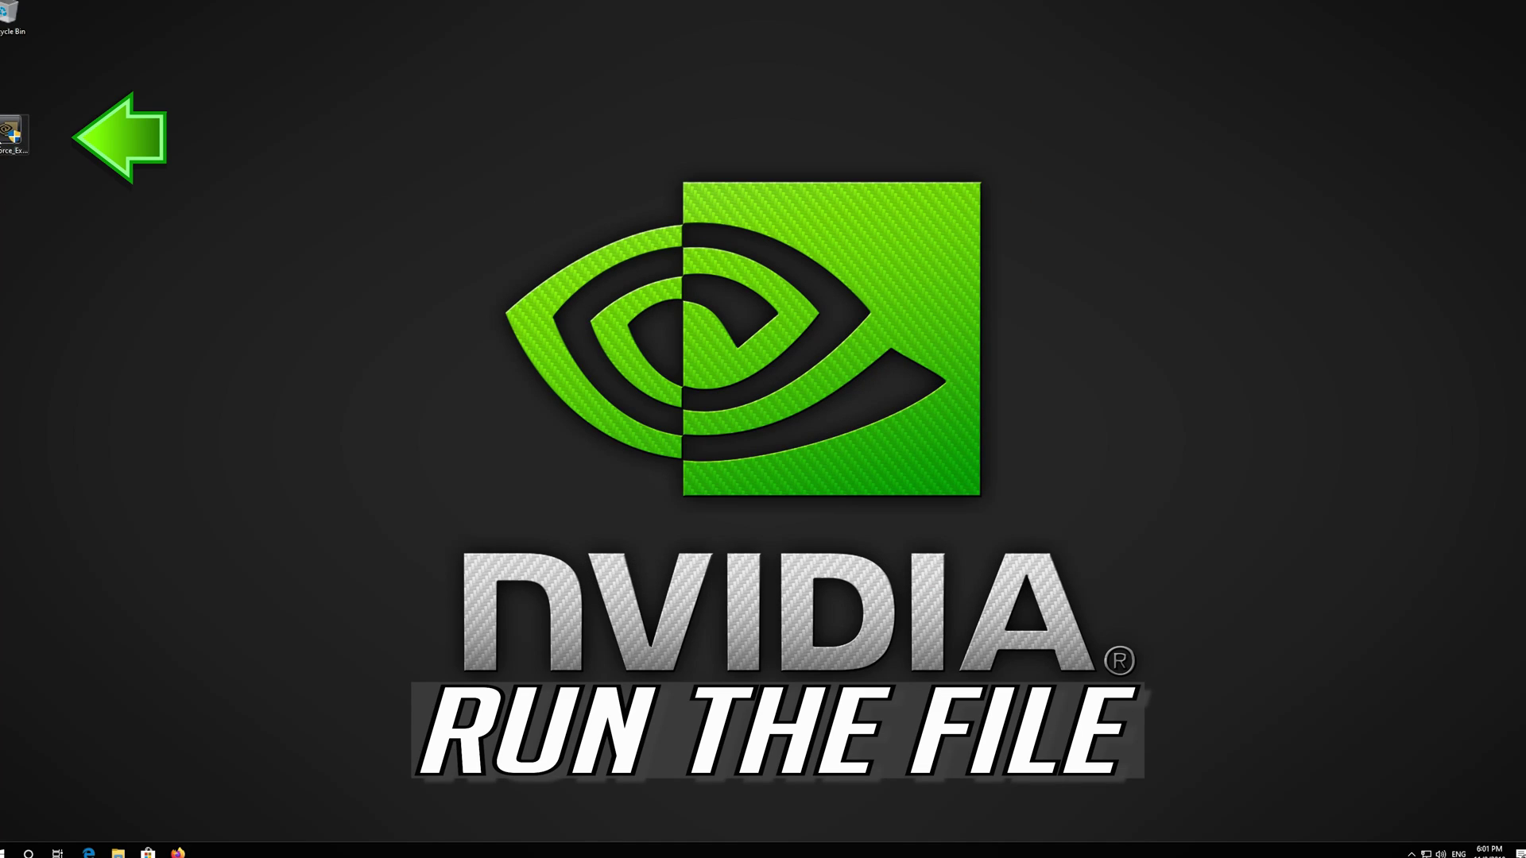
pyautogui.doubleClick(11, 141)
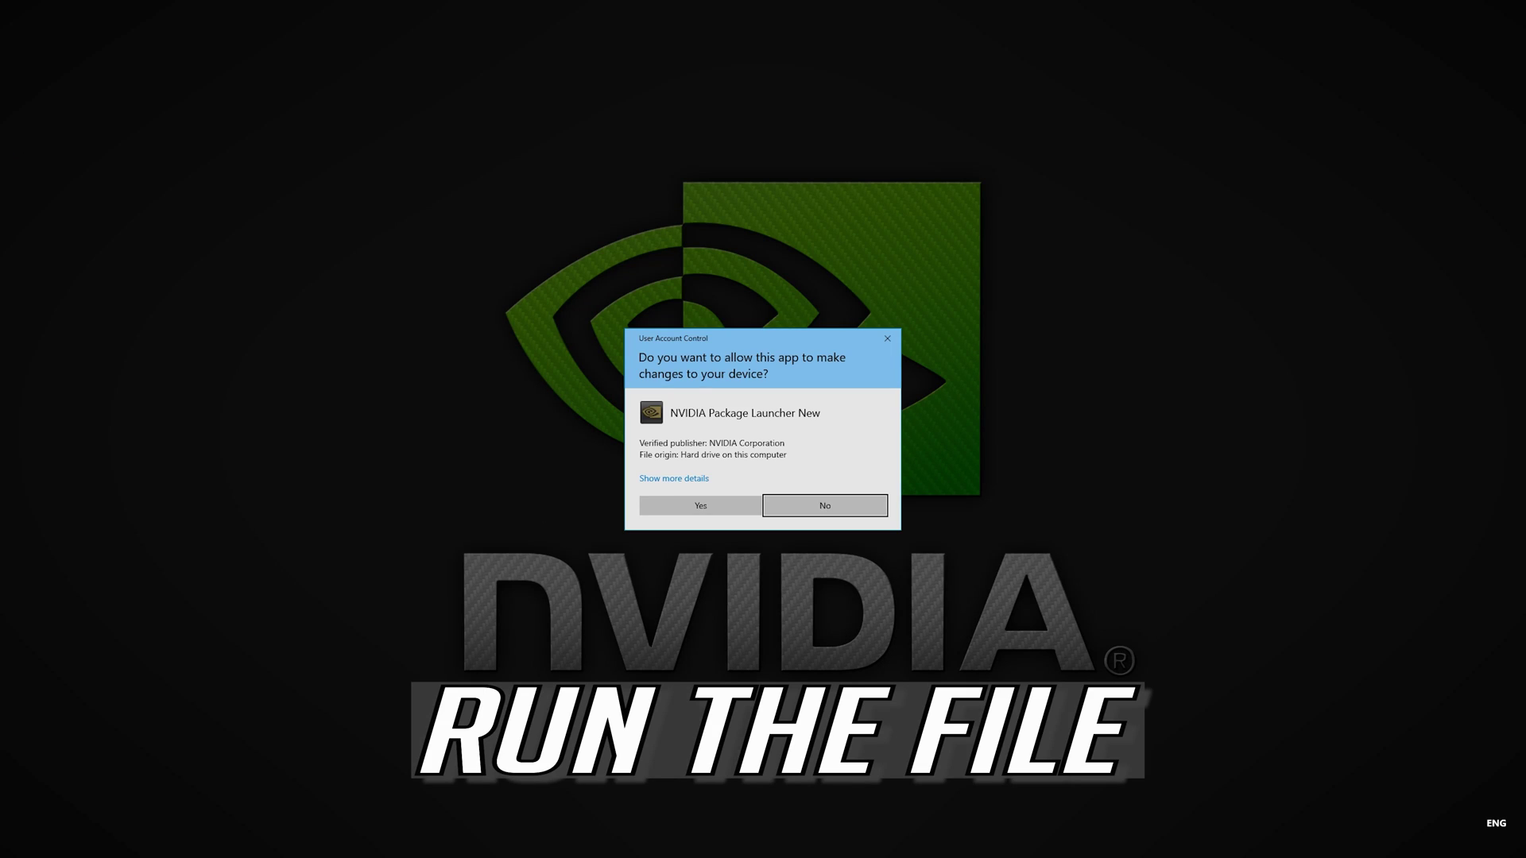
pyautogui.click(700, 505)
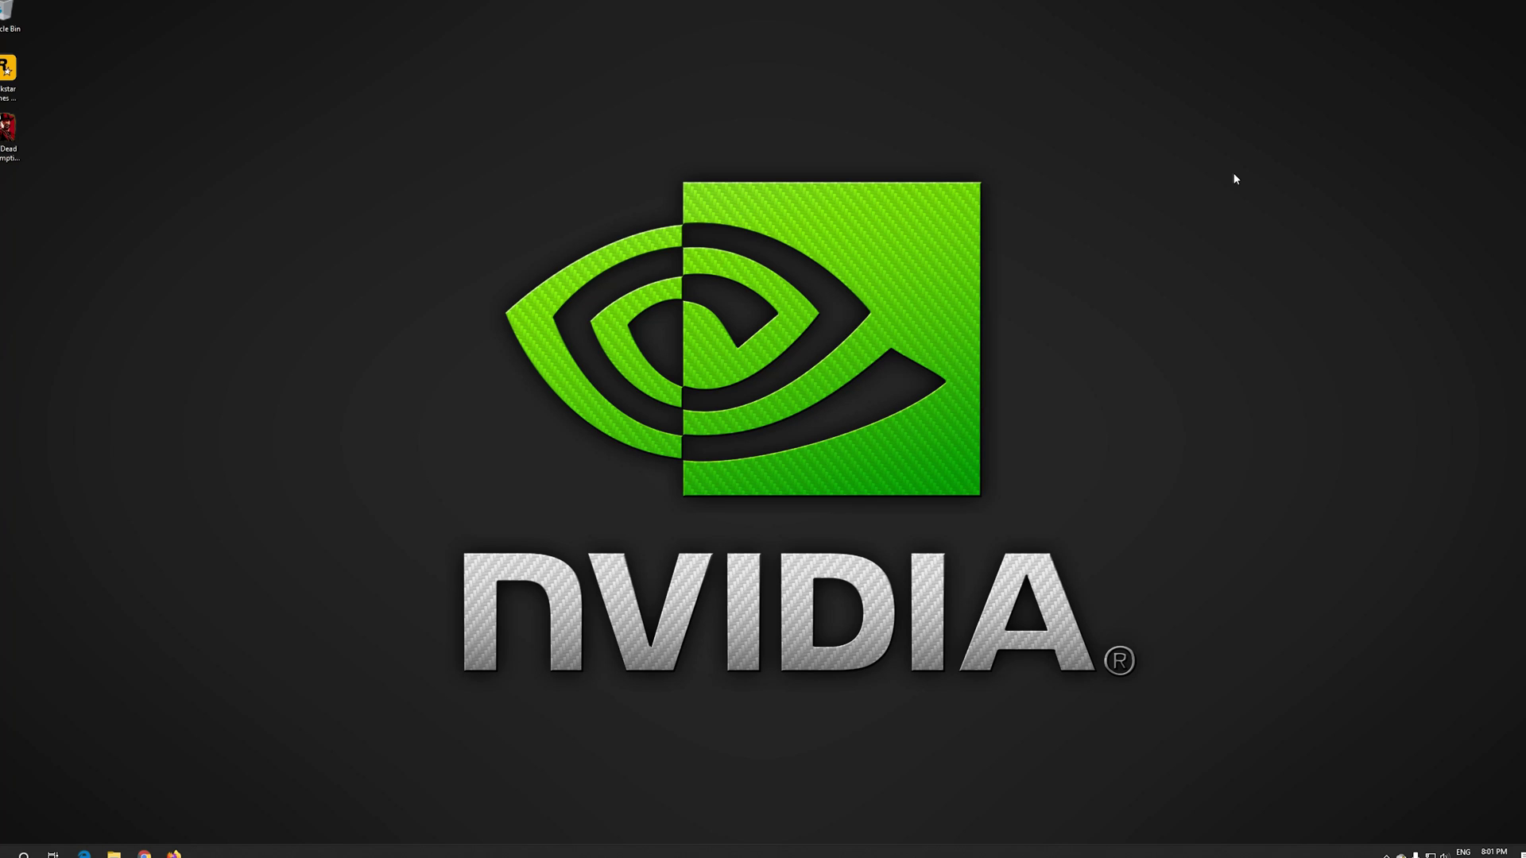
# Search the Start menu for 'gforce experience'
pyautogui.press('super')
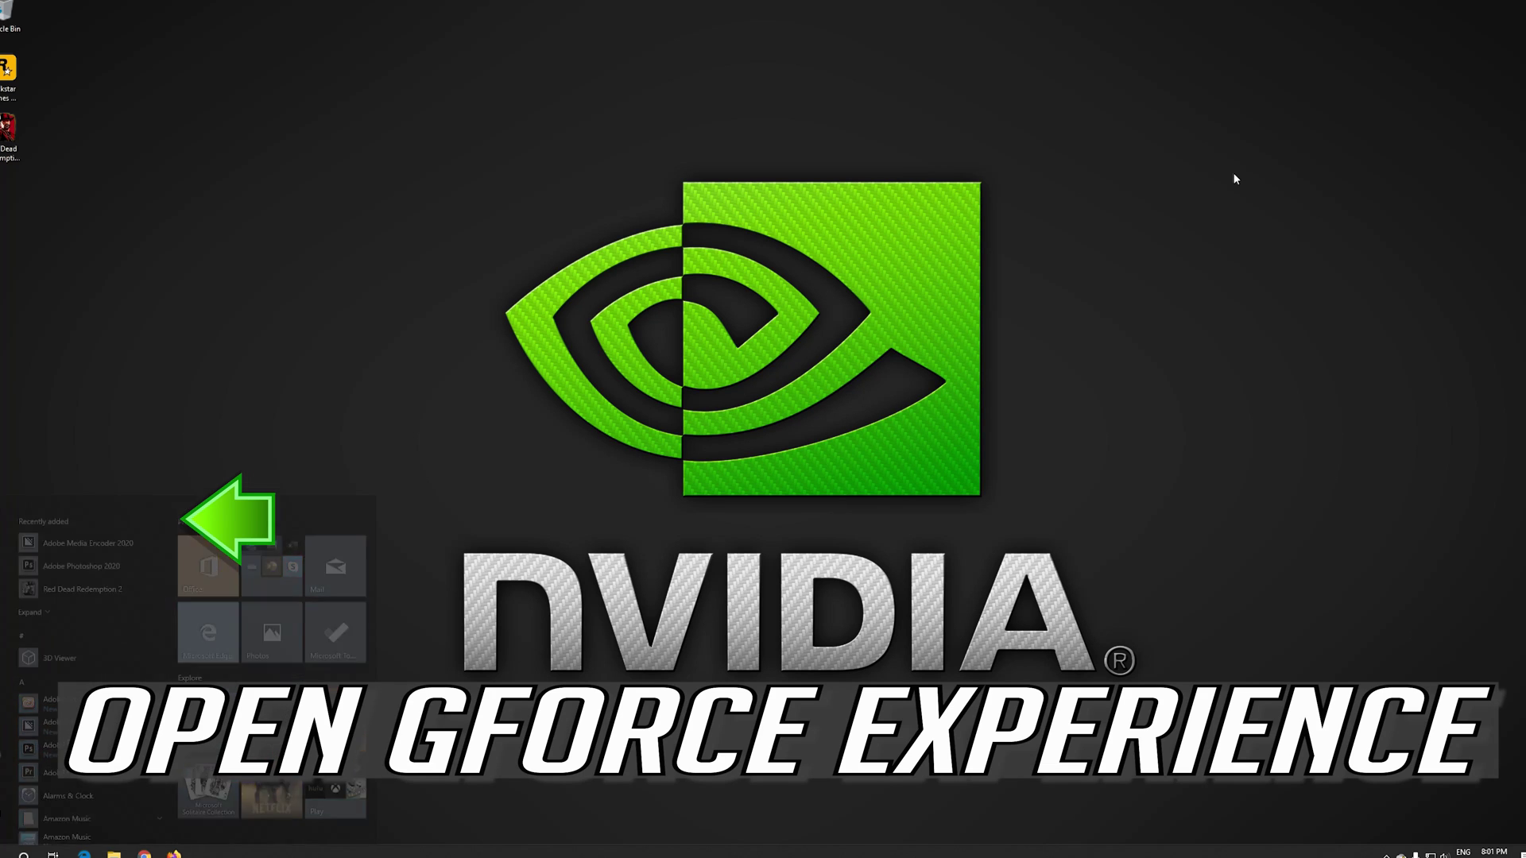
pyautogui.write('gforce')
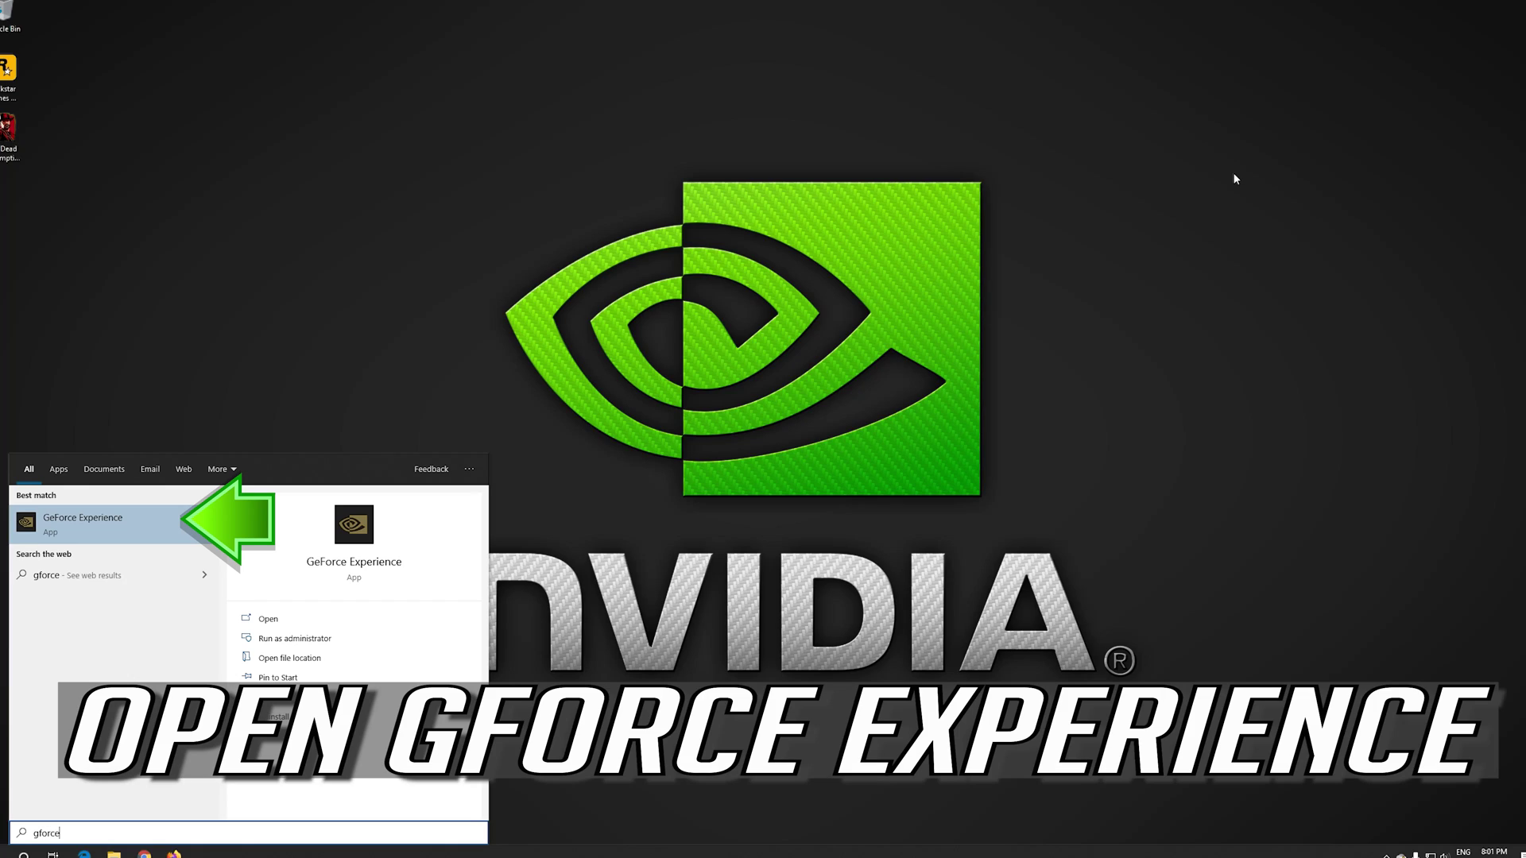
pyautogui.write(' experience')
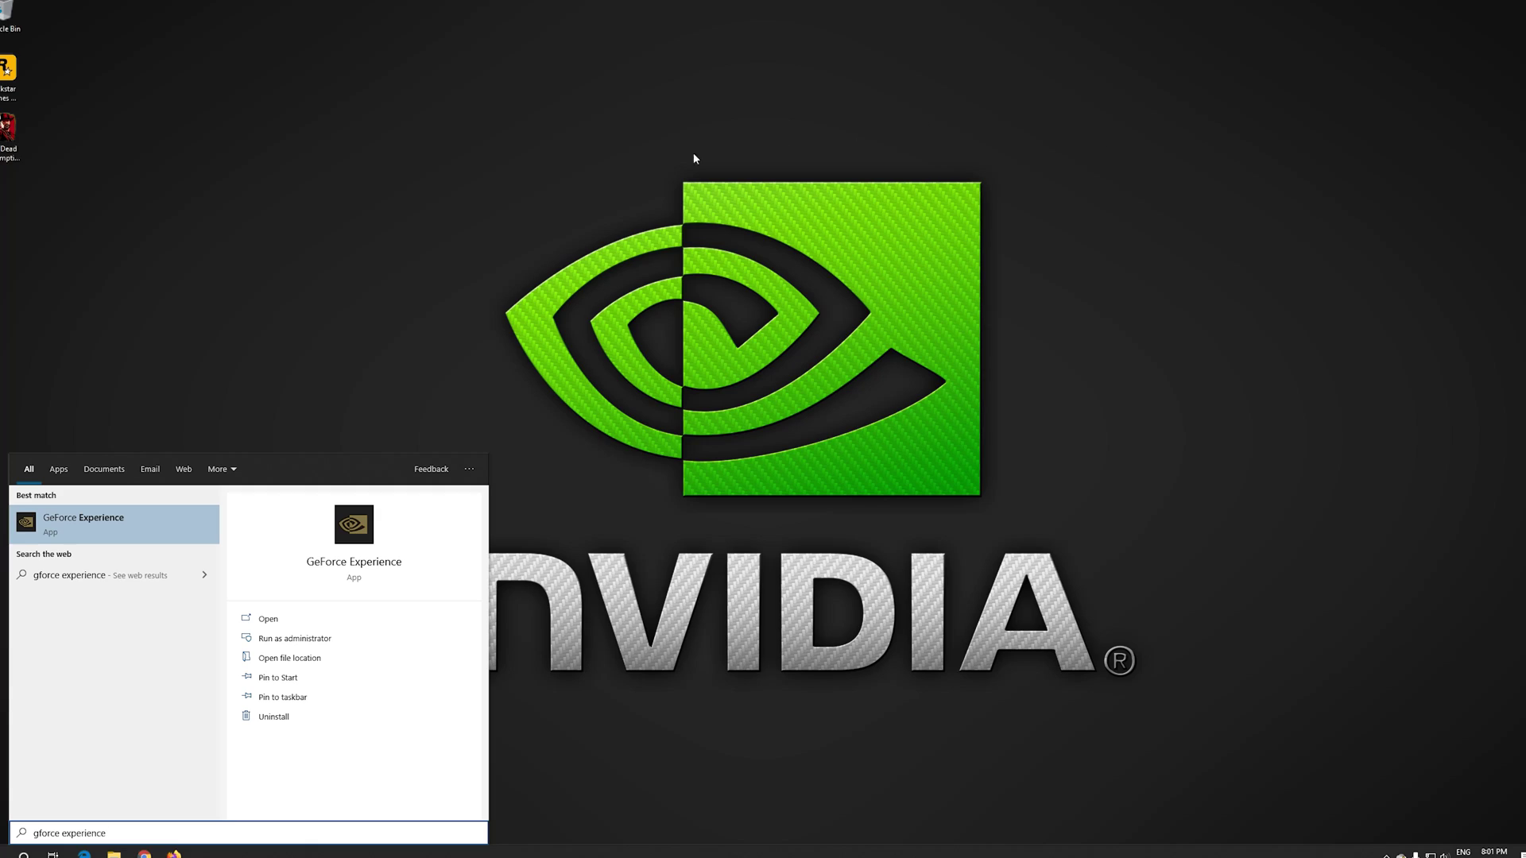
# Launch GeForce Experience and begin a custom install of Game Ready Driver 441.12
pyautogui.click(103, 531)
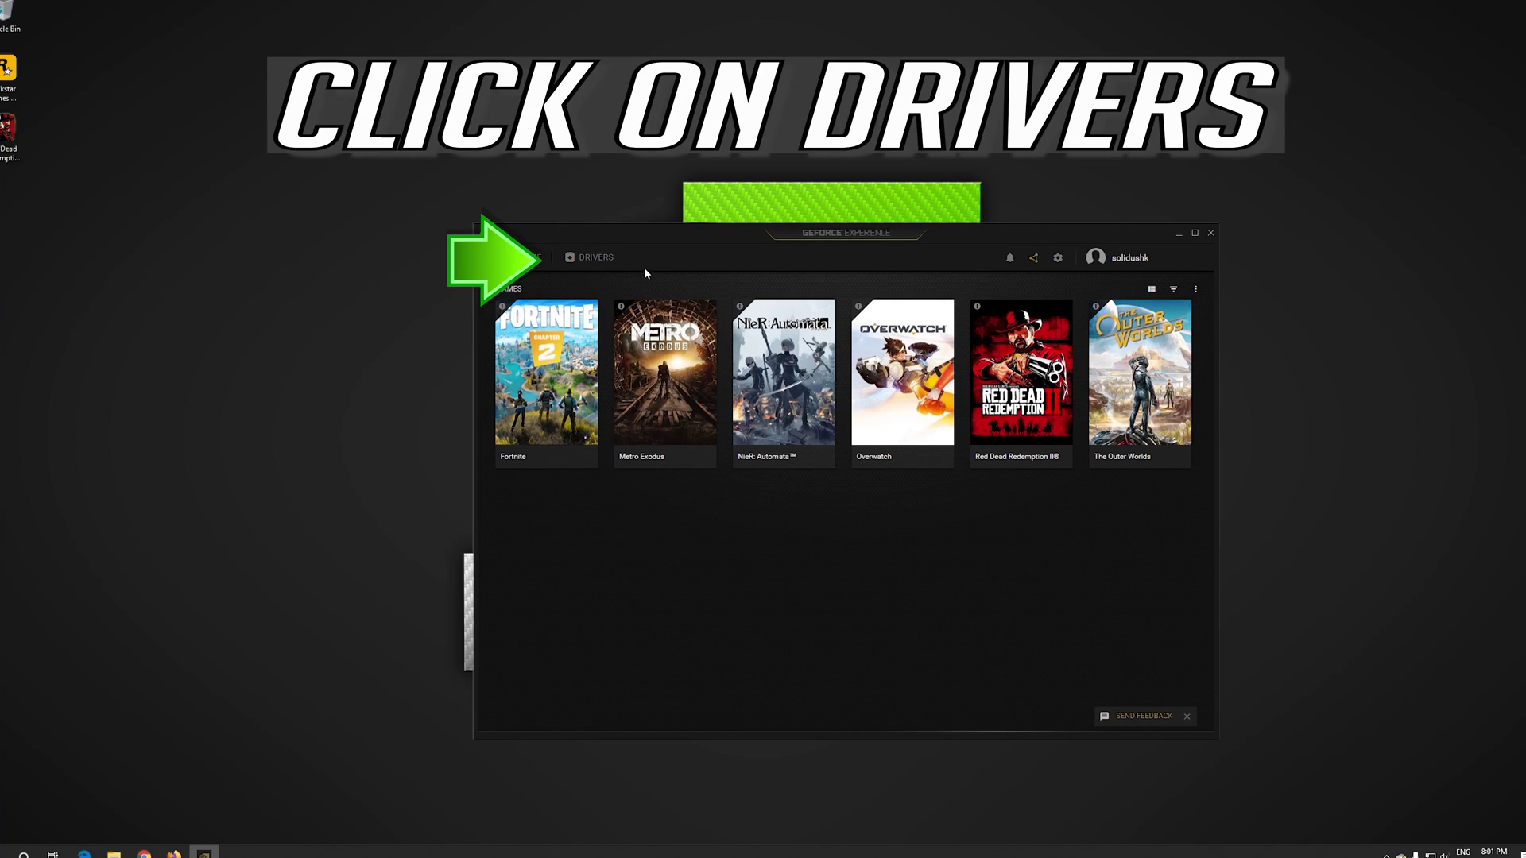
pyautogui.click(599, 262)
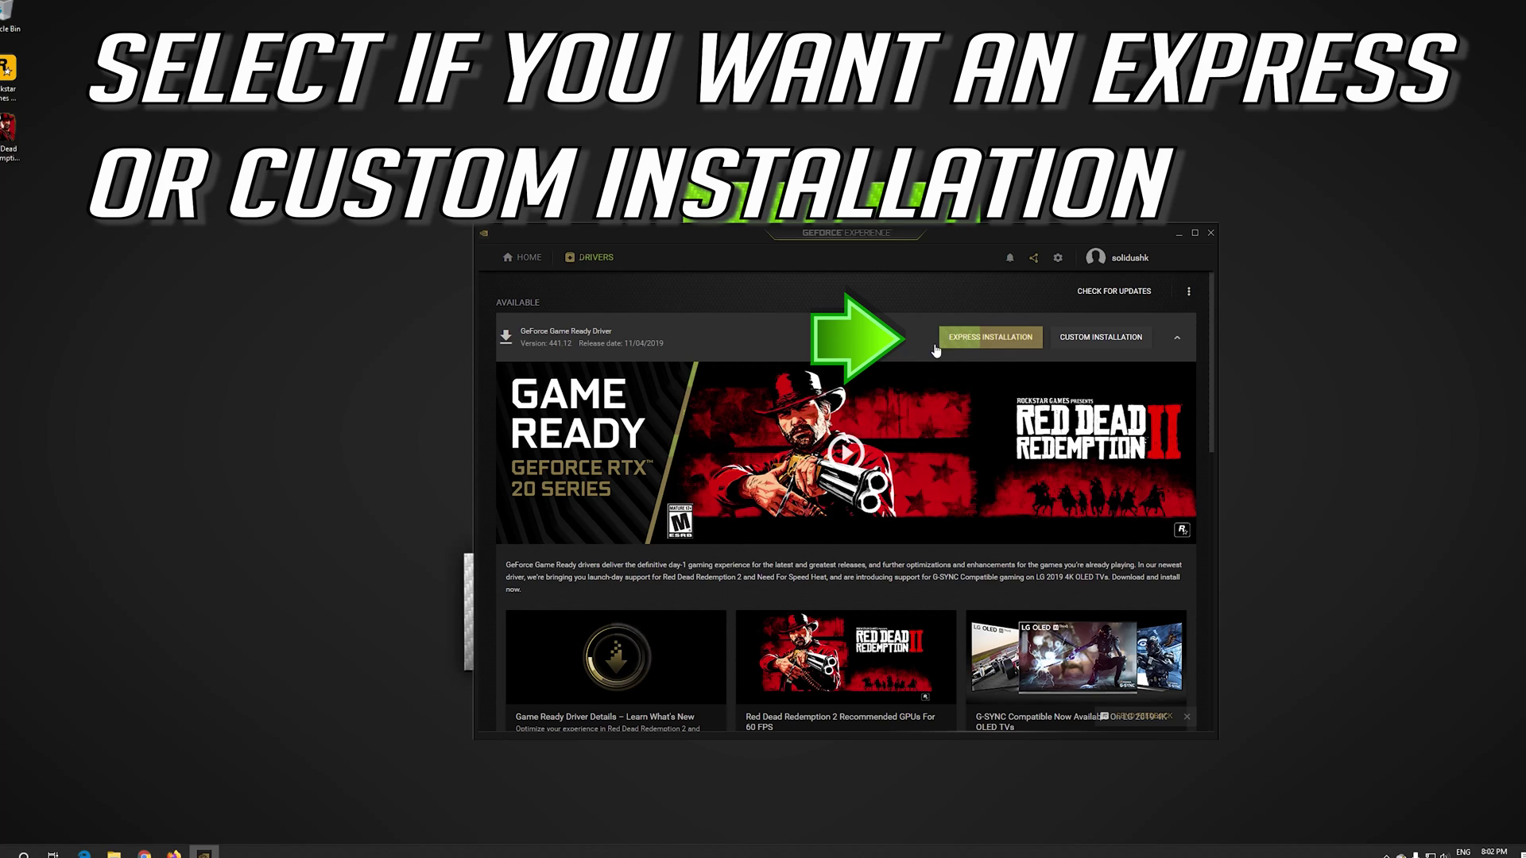
pyautogui.click(1118, 338)
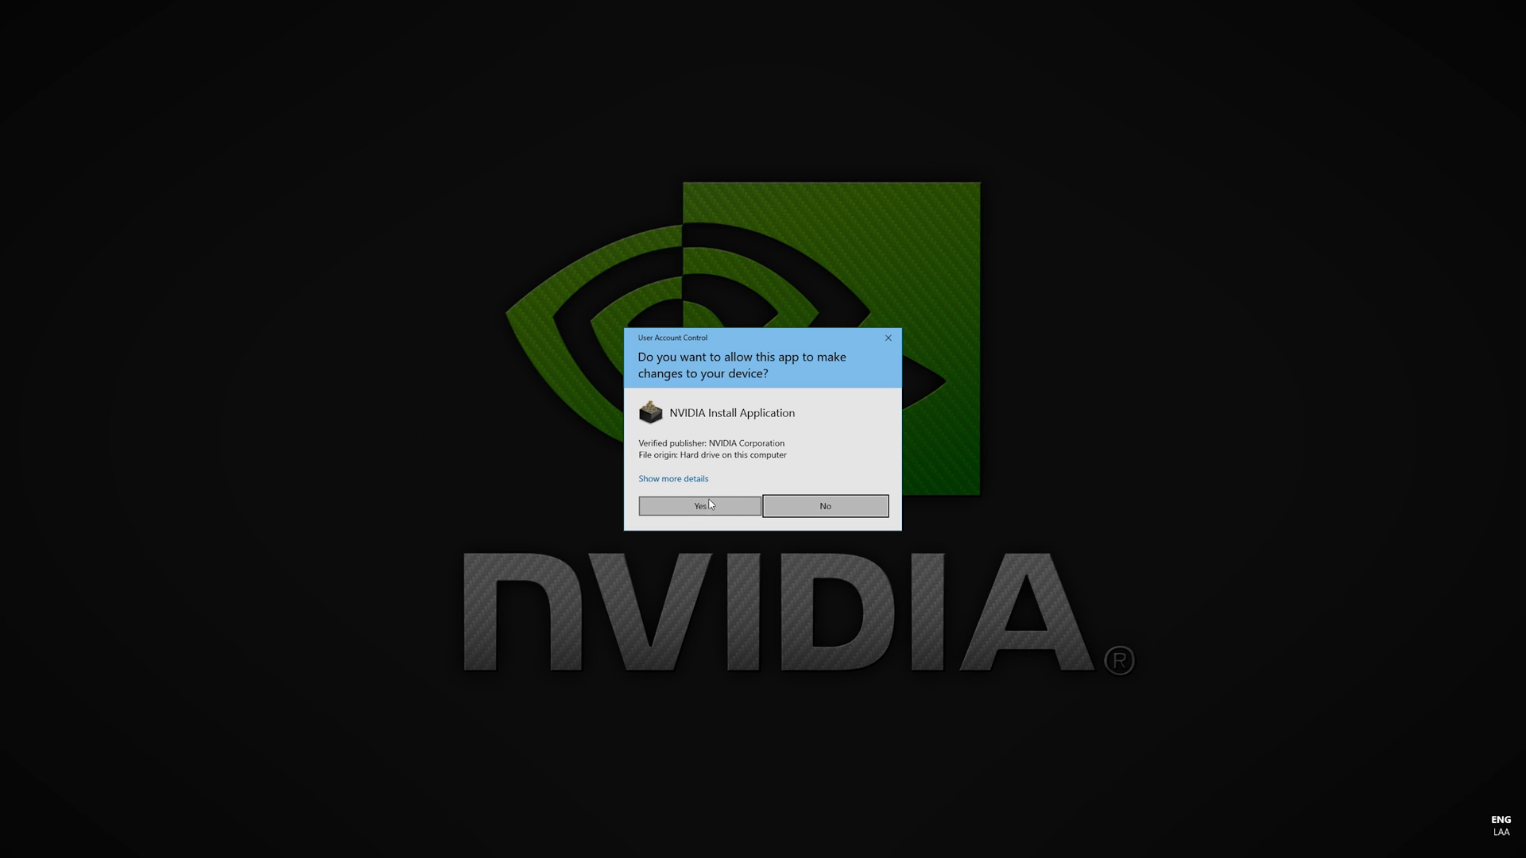
# Approve the NVIDIA Install Application and install the selected Game Ready 441.12 components
pyautogui.click(704, 508)
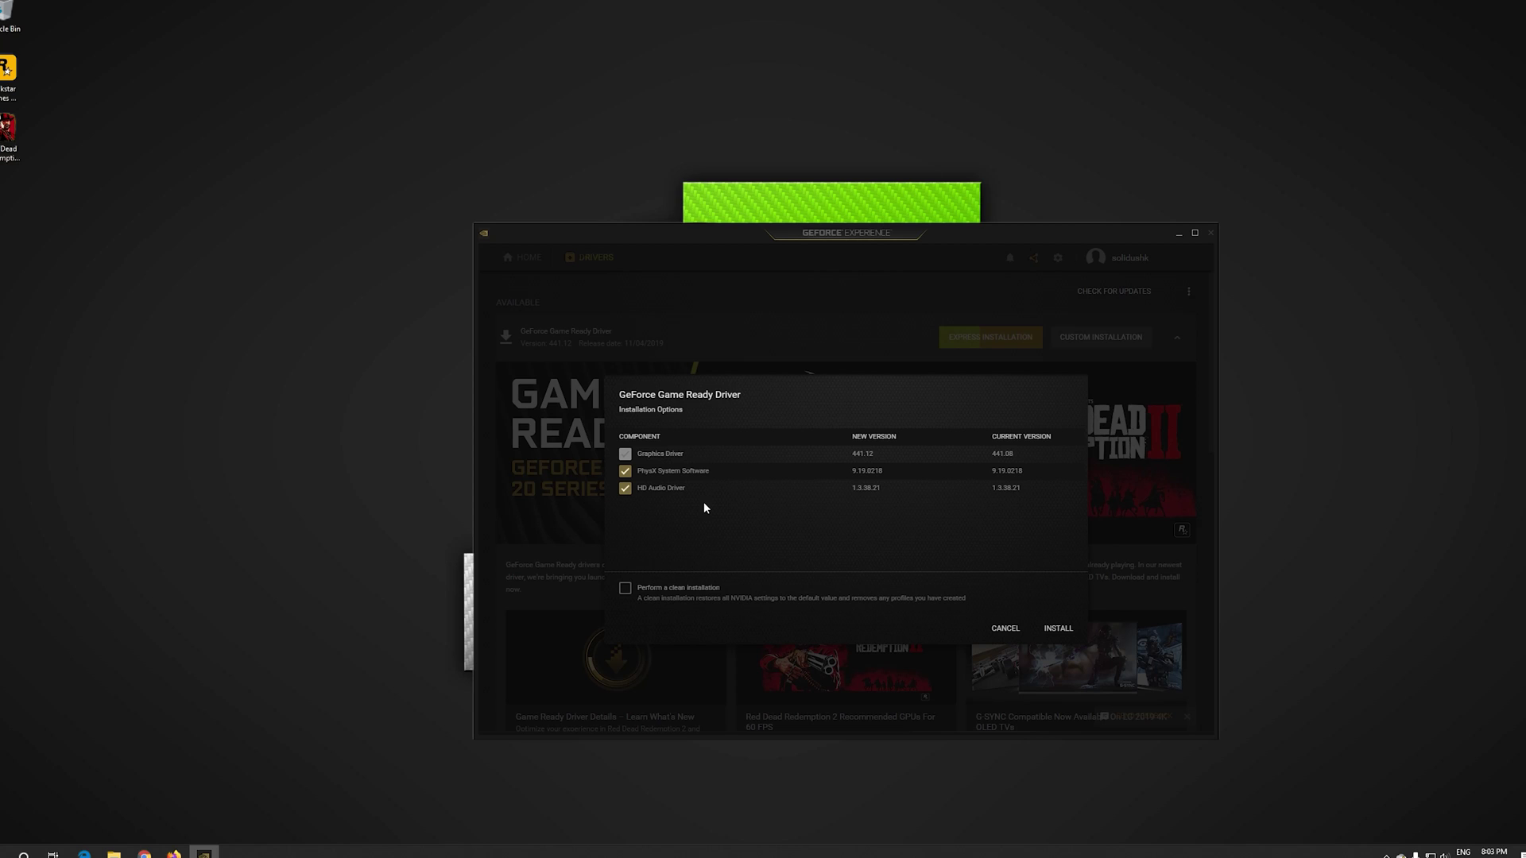
pyautogui.click(1043, 626)
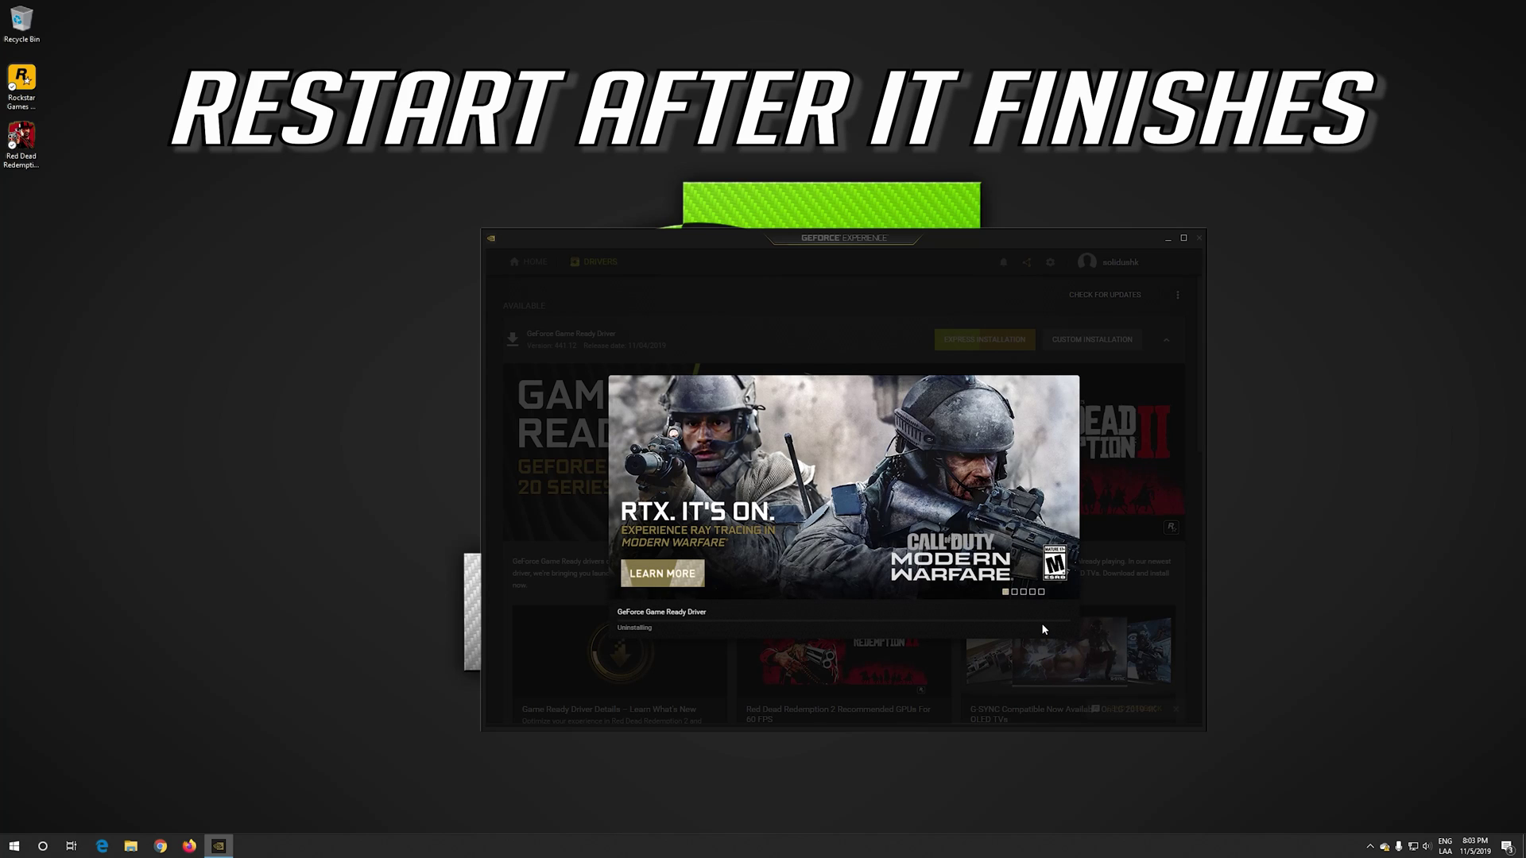